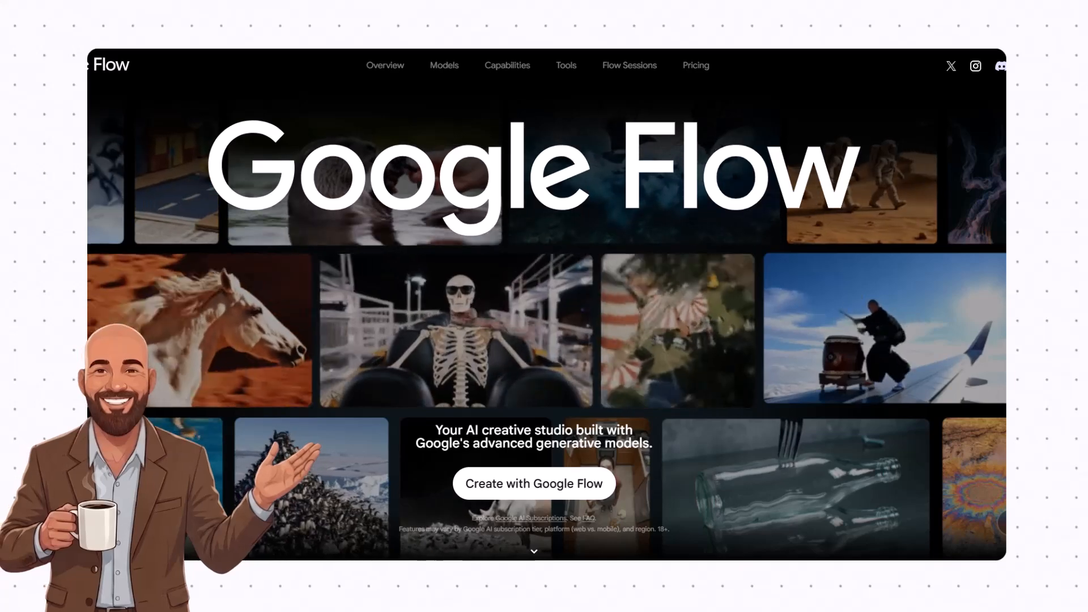
# Start a new project from the Google Flow landing page.
pyautogui.scroll(-5, 546, 304)
pyautogui.scroll(-10, 546, 305)
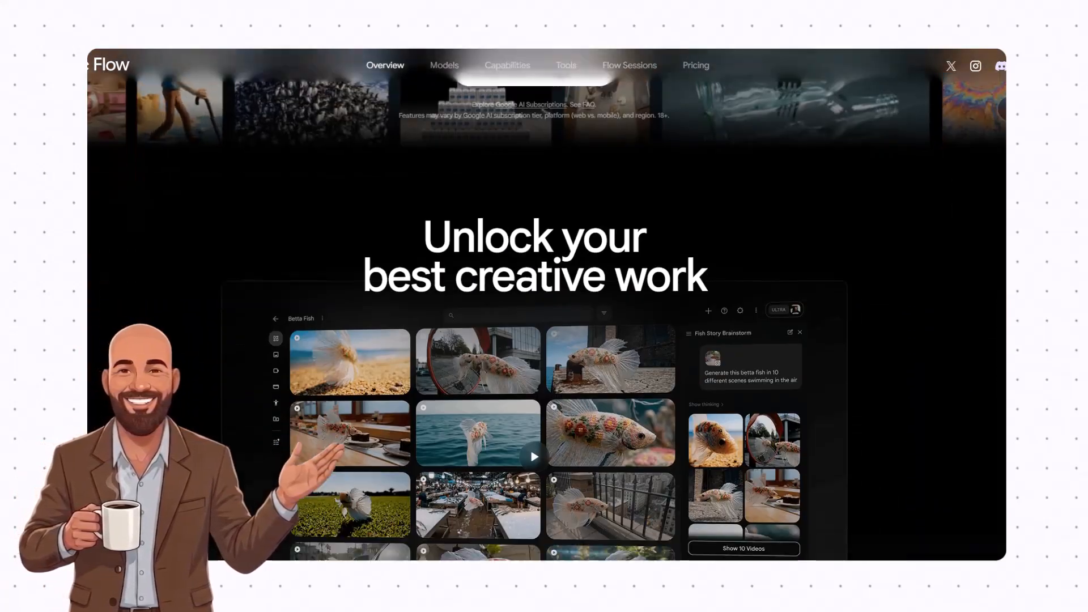
pyautogui.scroll(-12, 546, 304)
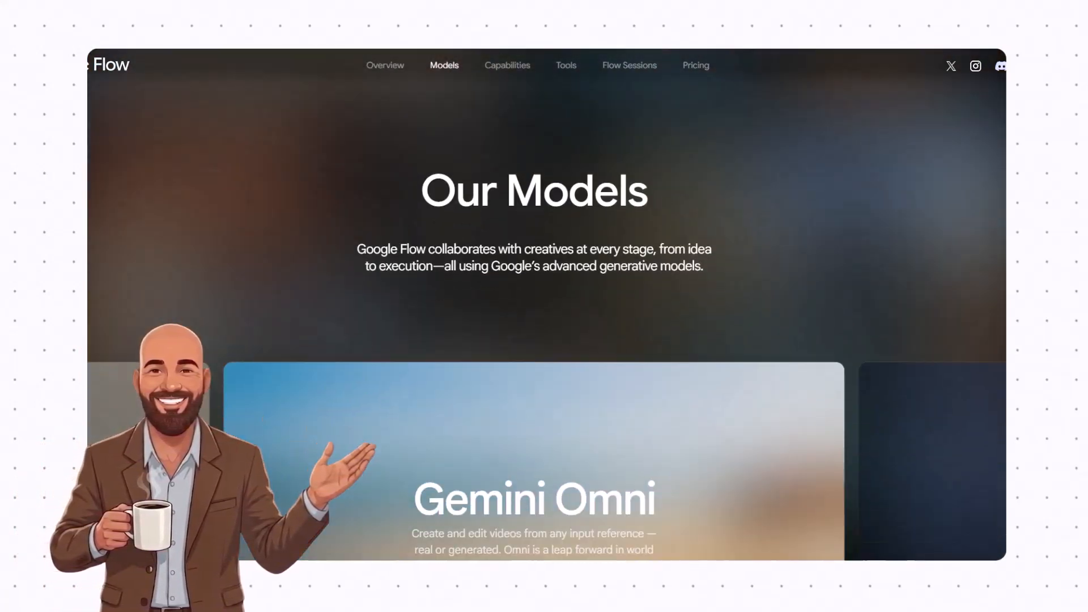
pyautogui.scroll(-15, 547, 305)
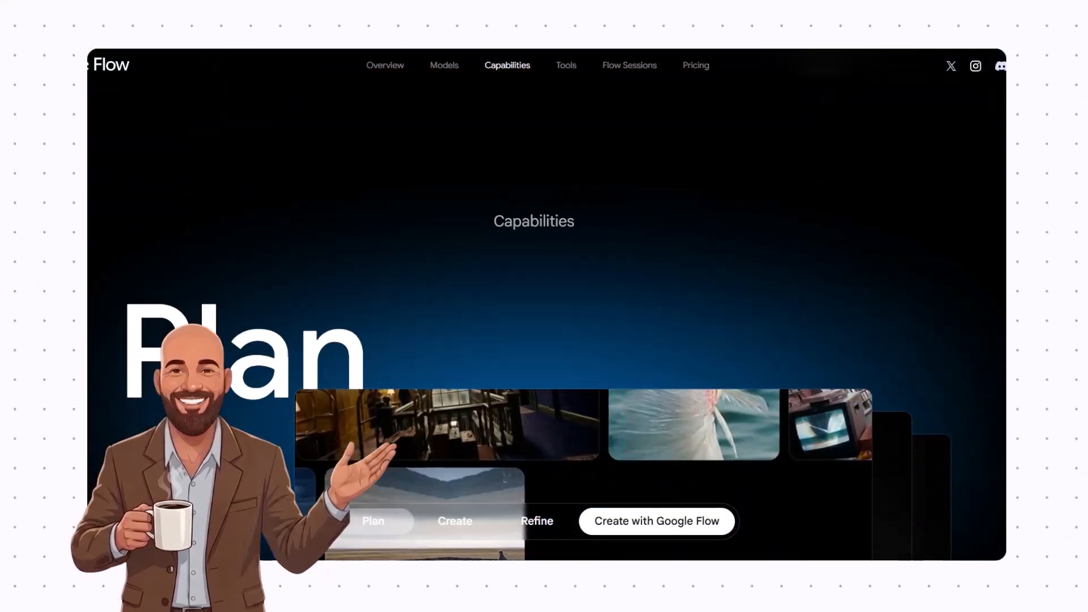
pyautogui.scroll(-8, 667, 218)
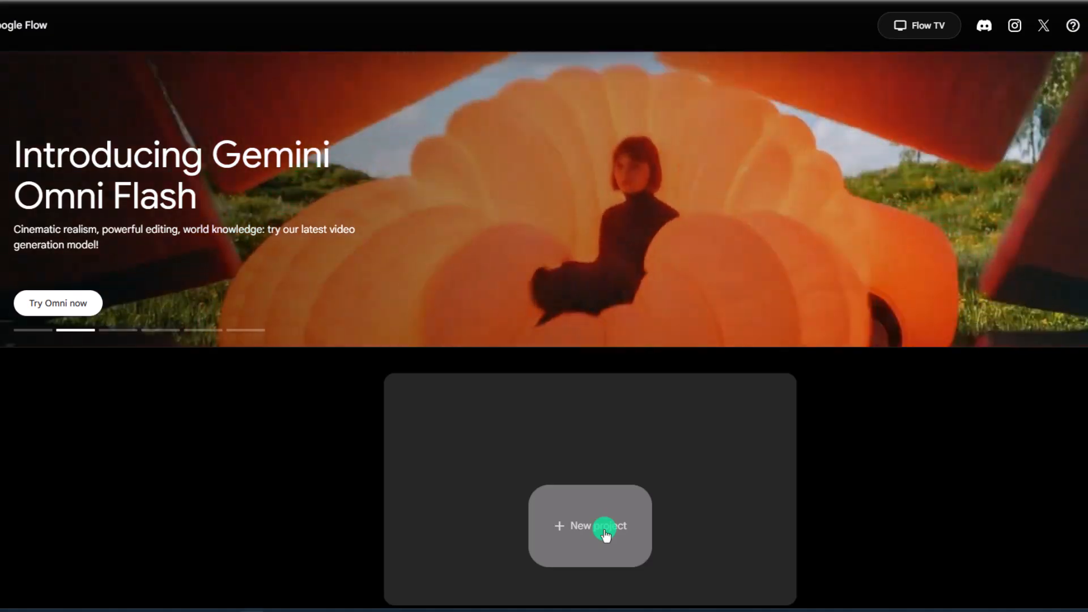
pyautogui.click(603, 531)
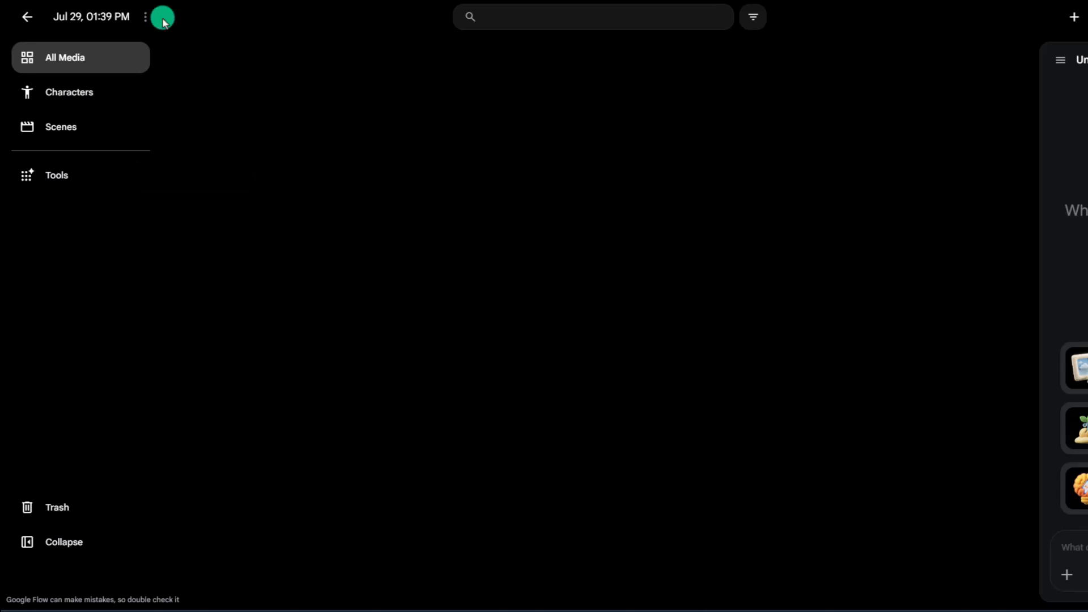
# Ask the assistant to create a short 5 segment video script about how coffee is made.
pyautogui.click(146, 17)
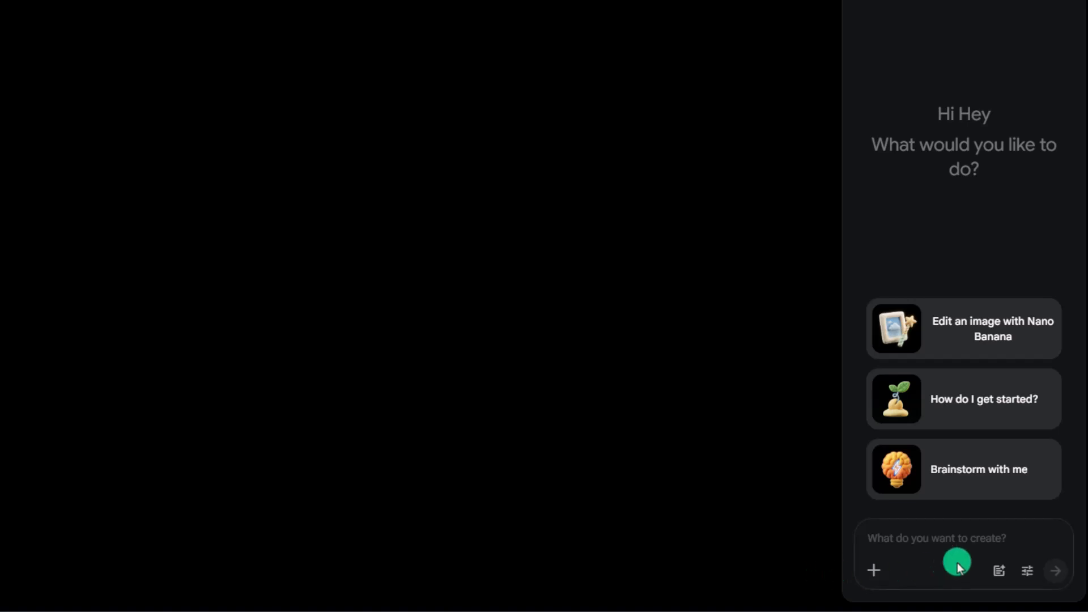
pyautogui.click(910, 541)
pyautogui.write('create a short 5 segment video script about how coffee is made')
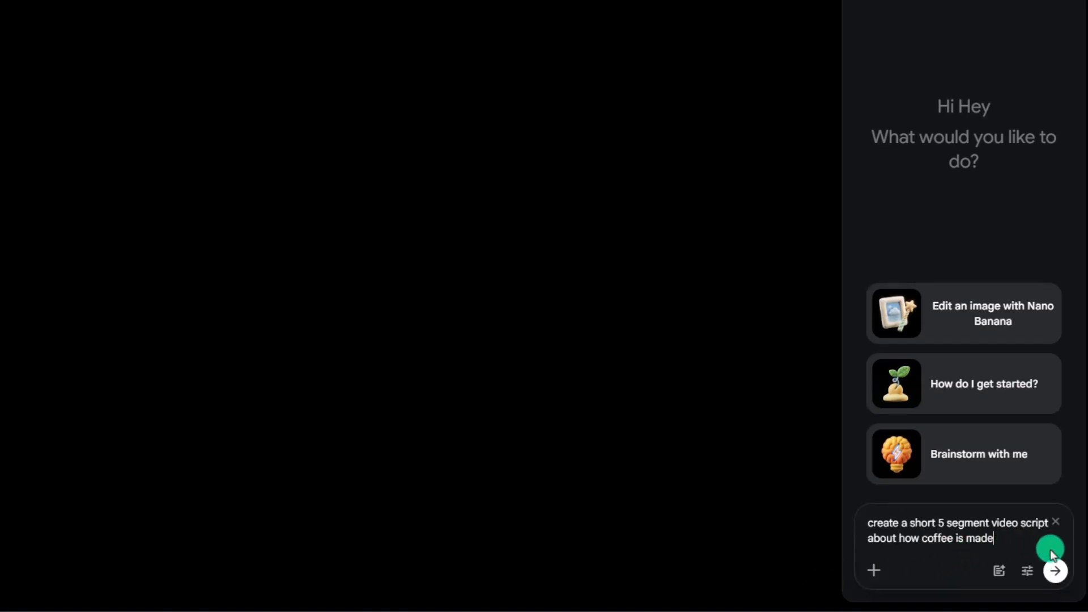
pyautogui.click(1055, 571)
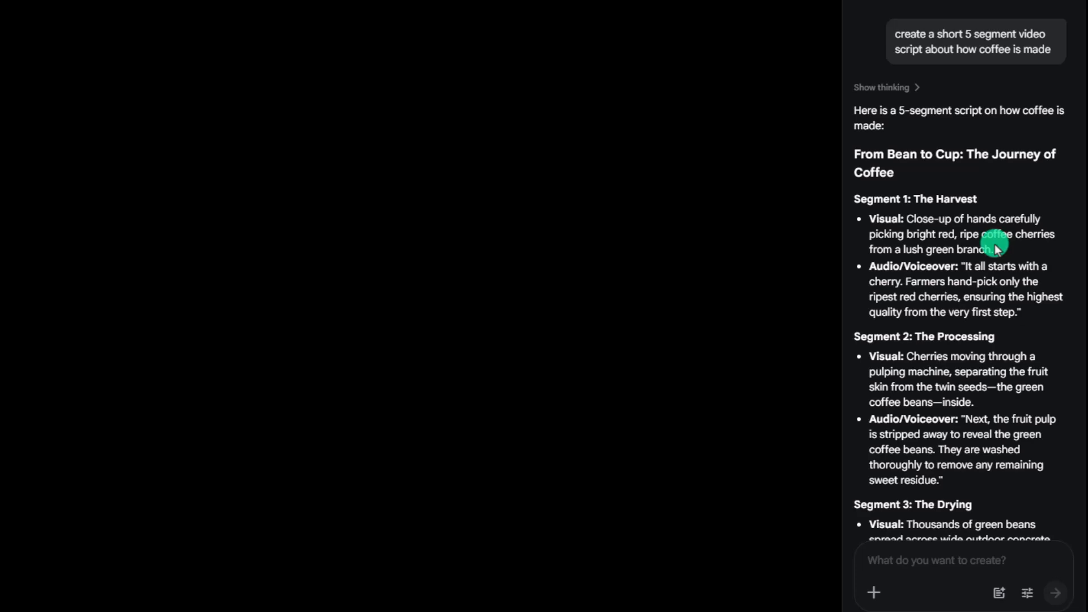
# Ask the assistant to create a detailed description for each of the script's scenes.
pyautogui.scroll(-5, 997, 252)
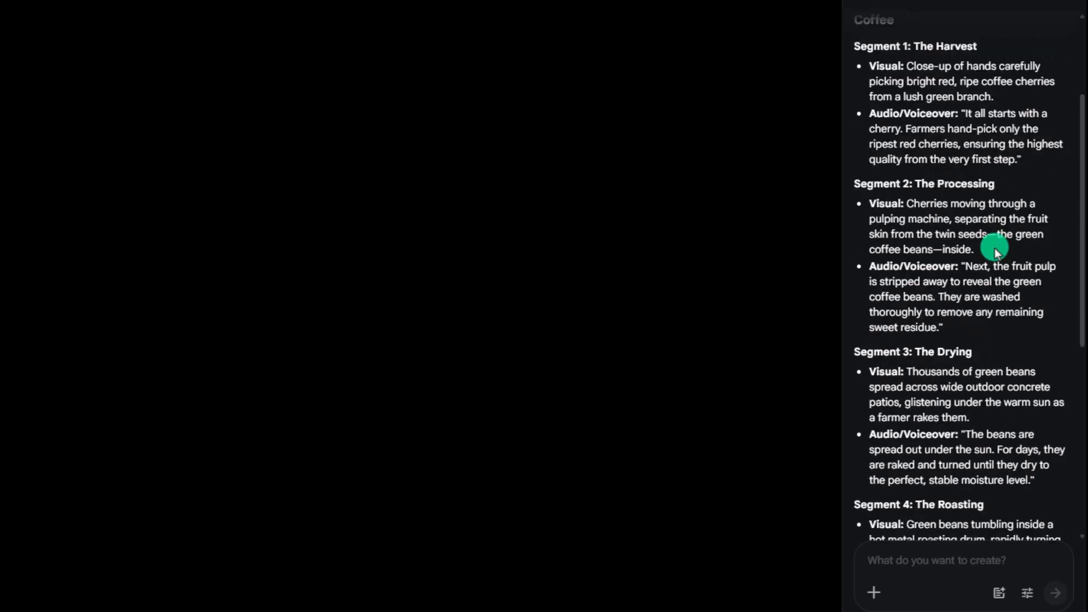
pyautogui.scroll(-4, 997, 252)
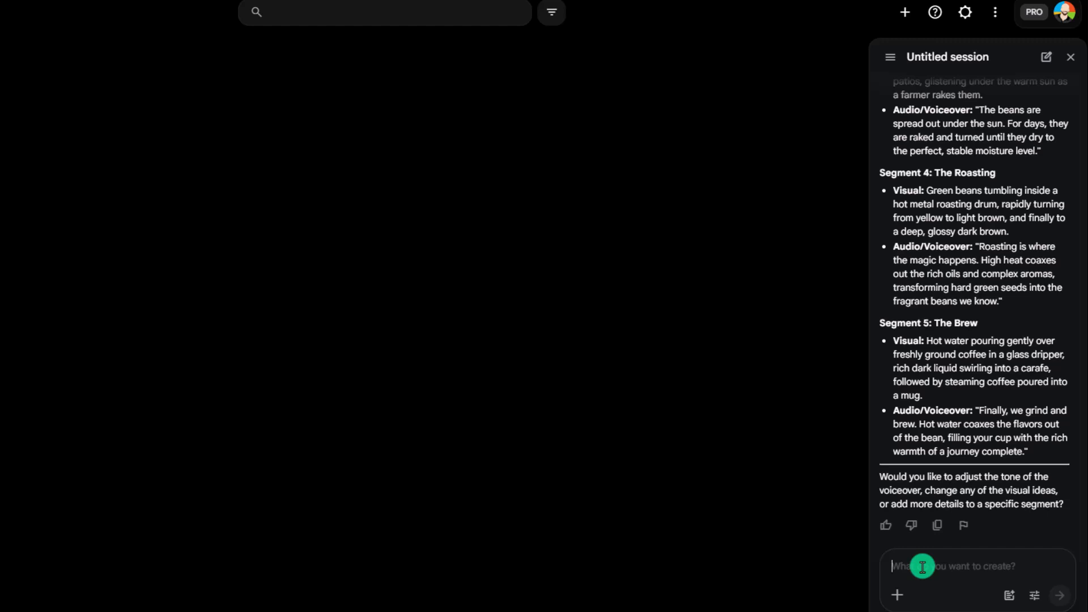
pyautogui.write('I like this, can you create a detailed description for each of the scenes')
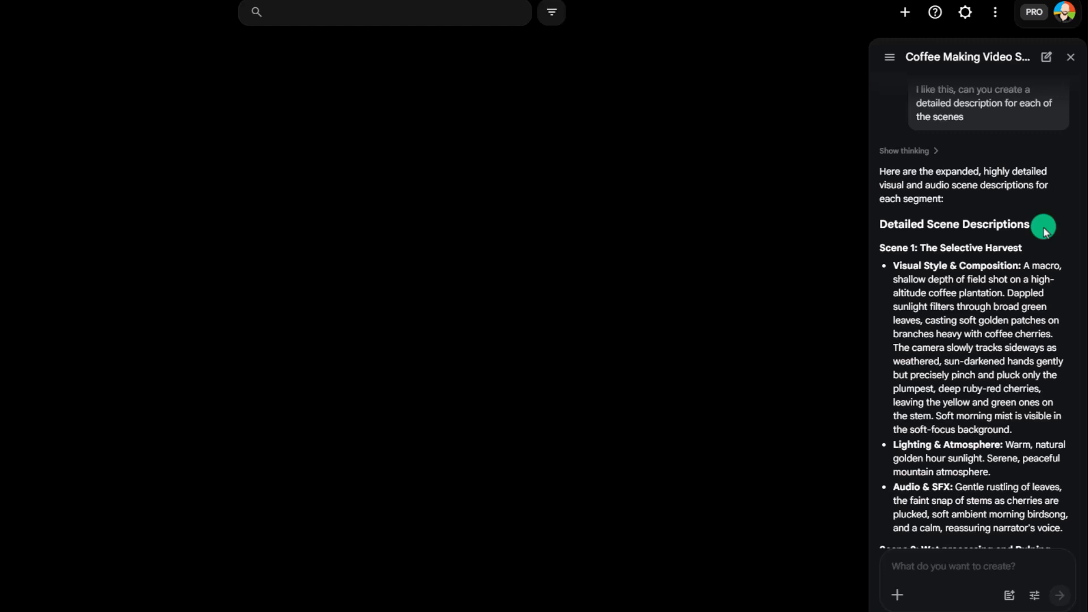
# Read through the detailed scene descriptions for all five scenes.
pyautogui.scroll(-1, 1045, 231)
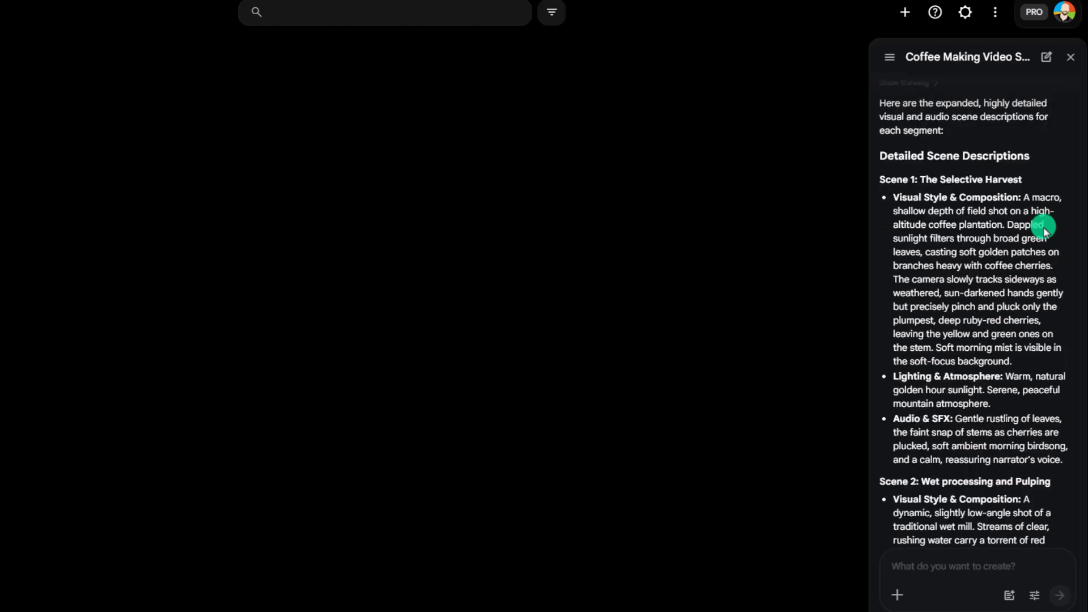
pyautogui.scroll(-1, 1045, 232)
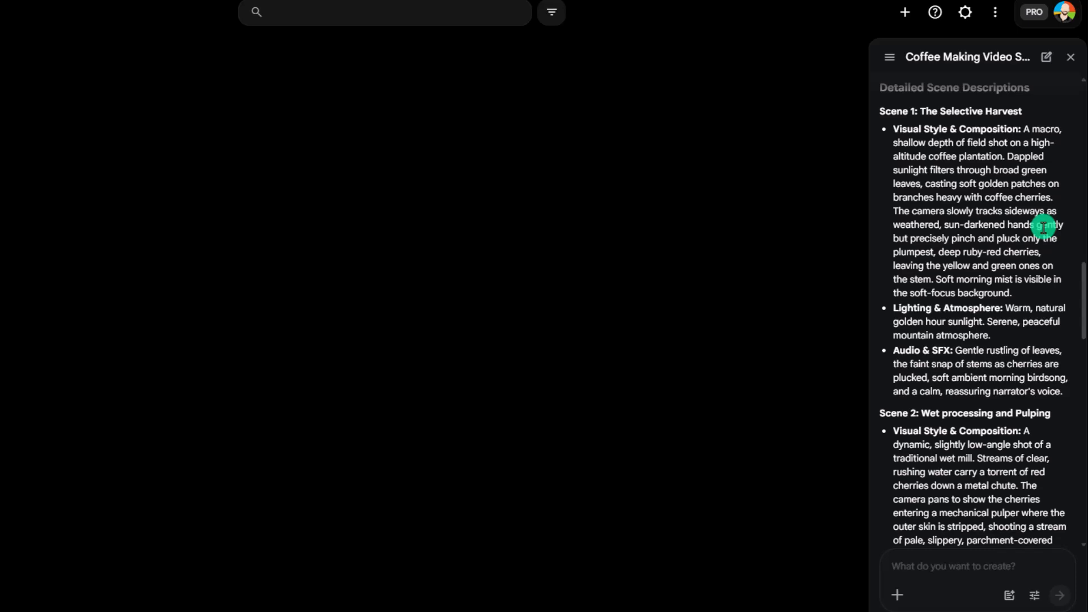
pyautogui.scroll(-1, 1043, 228)
pyautogui.scroll(-1, 1042, 227)
pyautogui.scroll(-1, 1042, 236)
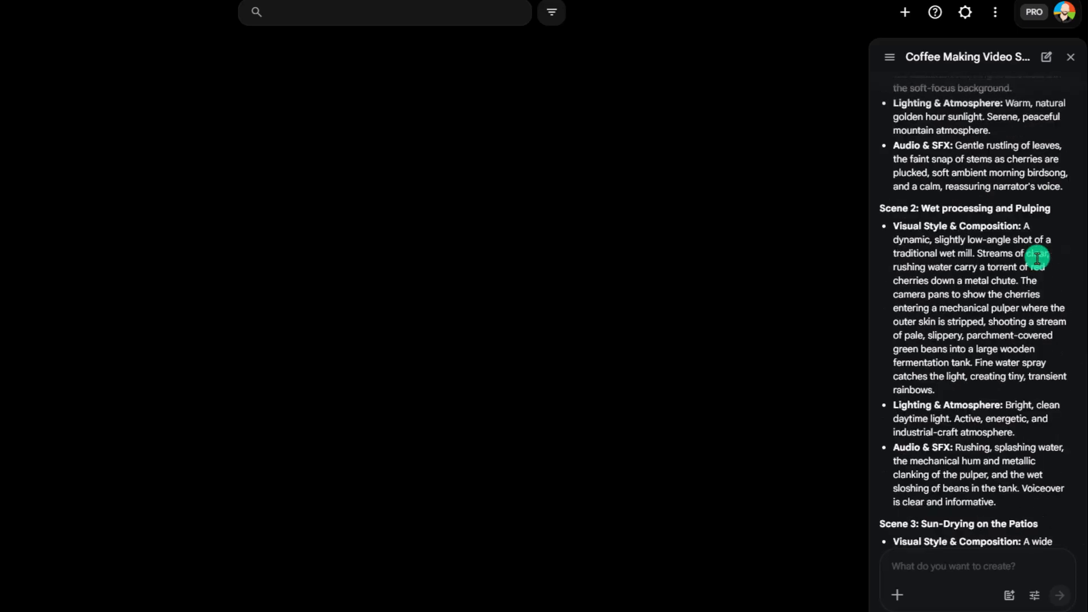
pyautogui.scroll(-1, 1037, 258)
pyautogui.scroll(-2, 1037, 259)
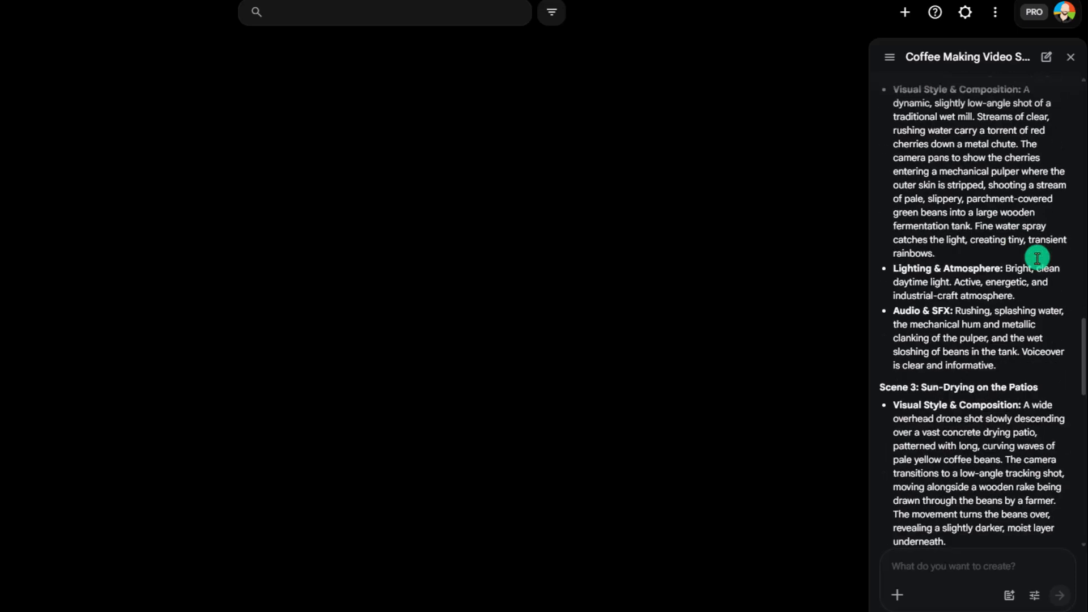
pyautogui.scroll(-1, 1037, 259)
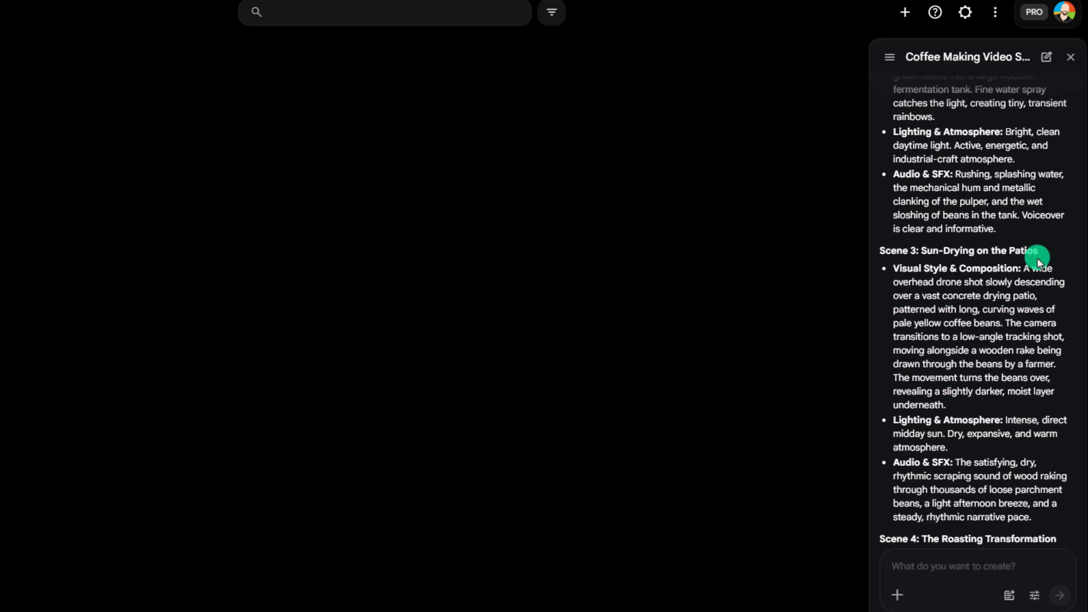
pyautogui.scroll(-1, 1038, 256)
pyautogui.scroll(-2, 1022, 326)
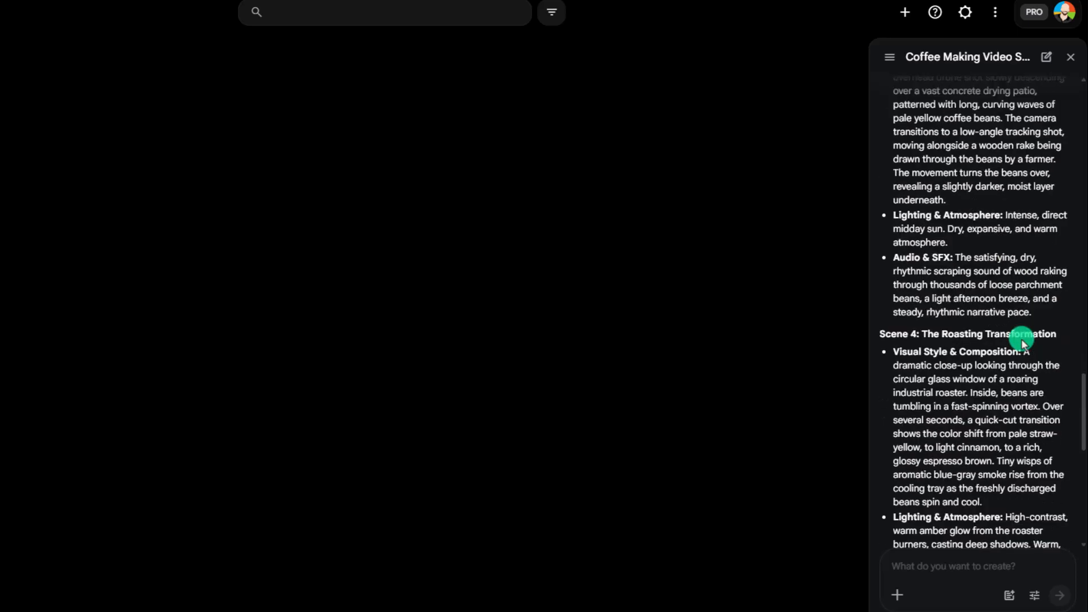
pyautogui.scroll(-1, 1021, 339)
pyautogui.scroll(-1, 1022, 339)
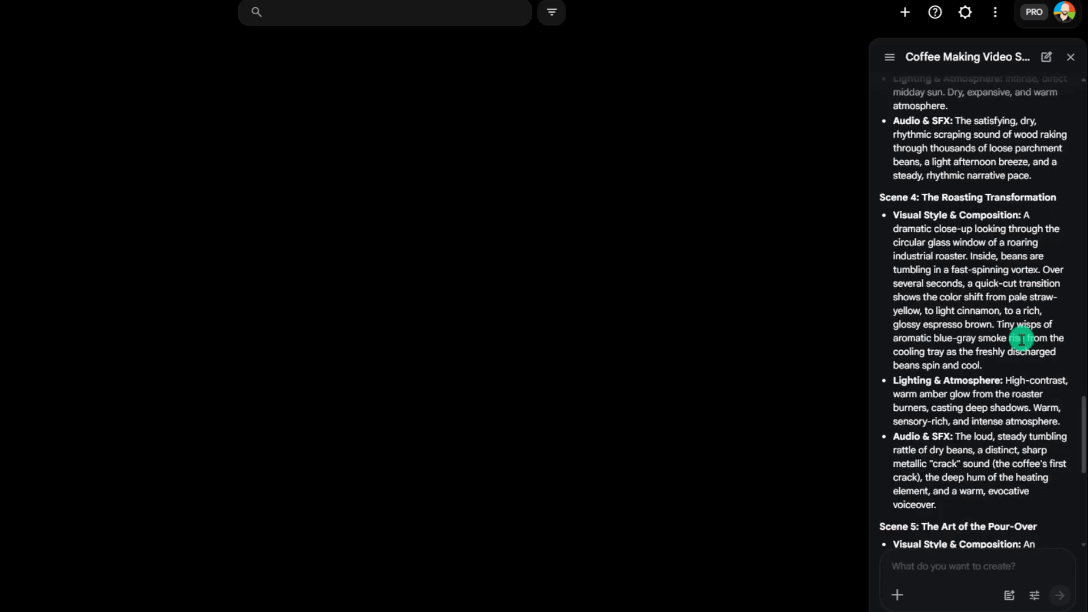
pyautogui.scroll(-2, 1021, 339)
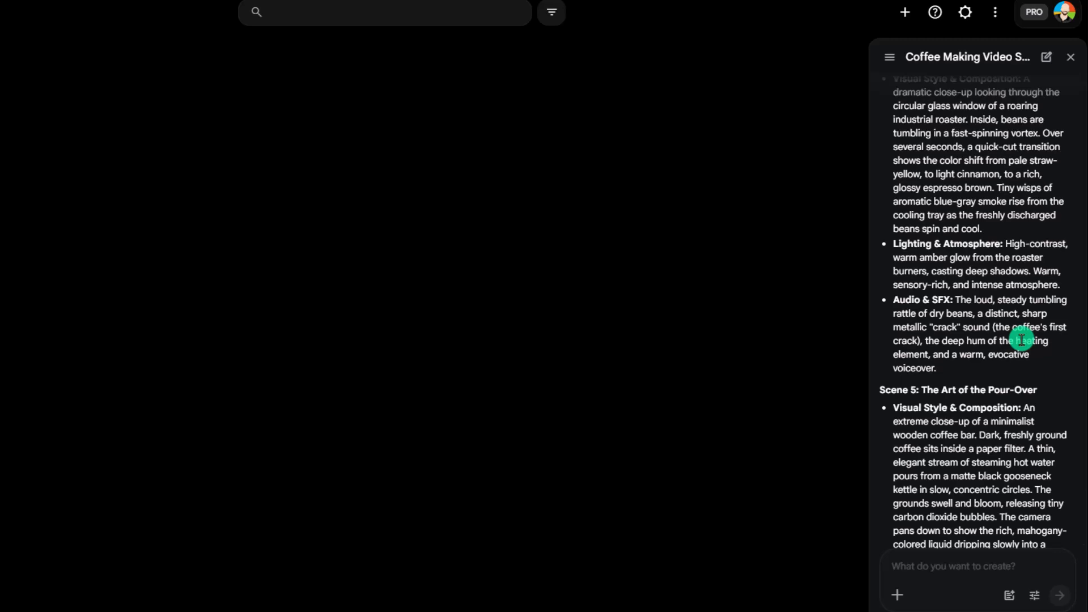
pyautogui.scroll(-4, 1021, 339)
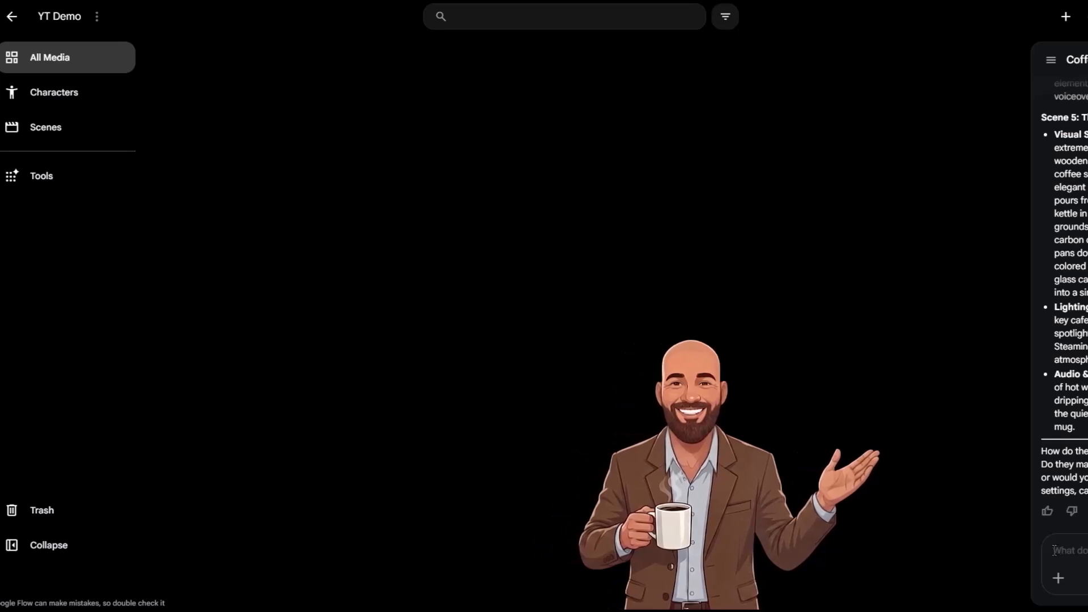
# Request a visual storyboard from the assistant and open the generated storyboard grid image.
pyautogui.write('This works, create a visual storyboard')
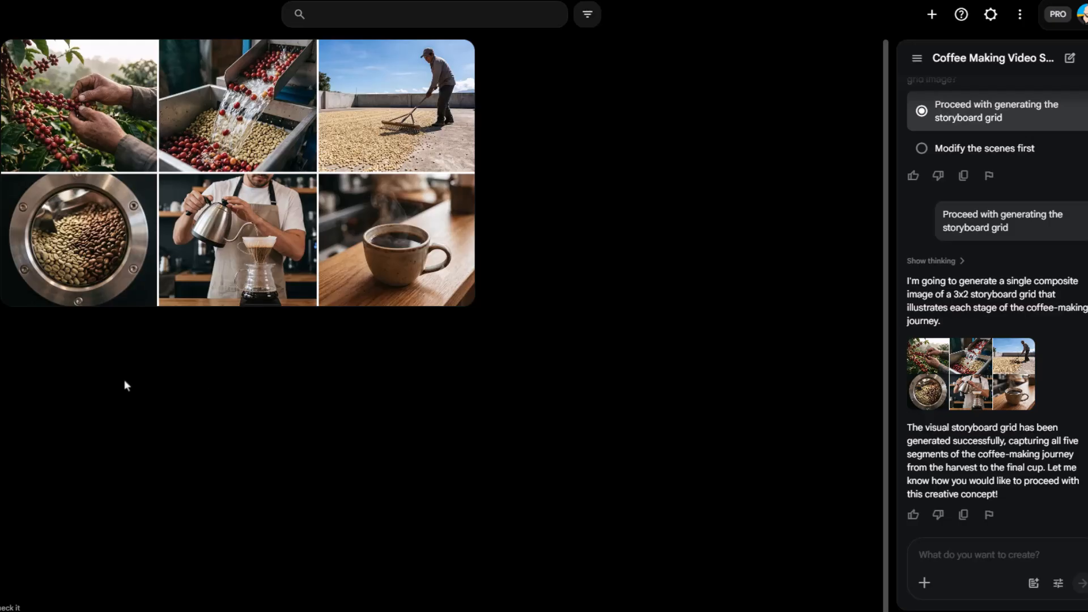
pyautogui.click(554, 384)
pyautogui.click(364, 237)
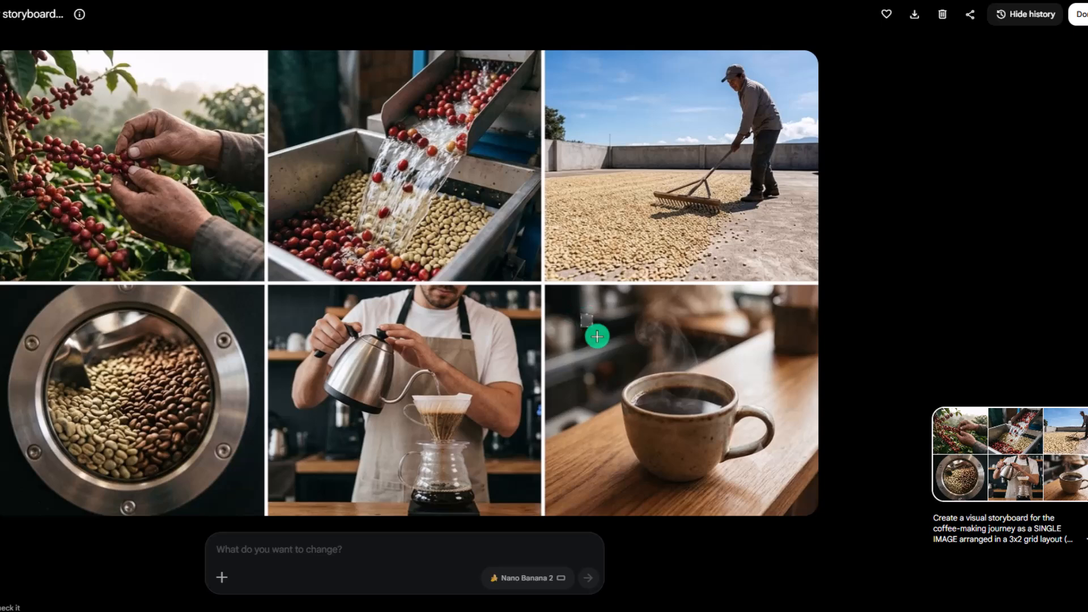
# Mark the cup in the last panel and prompt adding an uploaded logo onto it, uploading the logo image.
pyautogui.moveTo(597, 336); pyautogui.dragTo(795, 499)
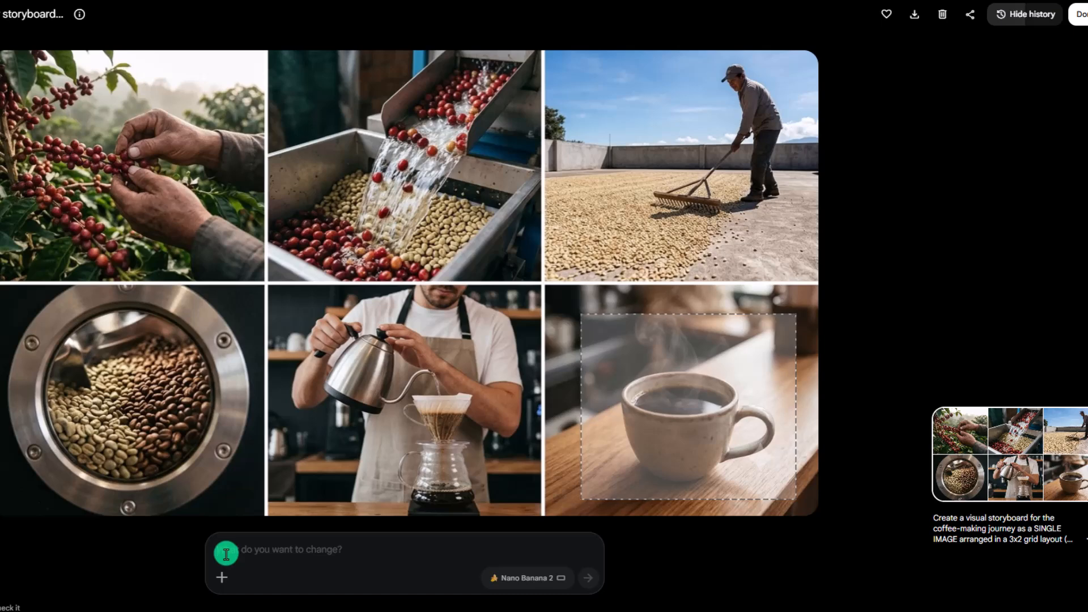
pyautogui.write('And this uploaded logo and make it look like it’s part of the cup')
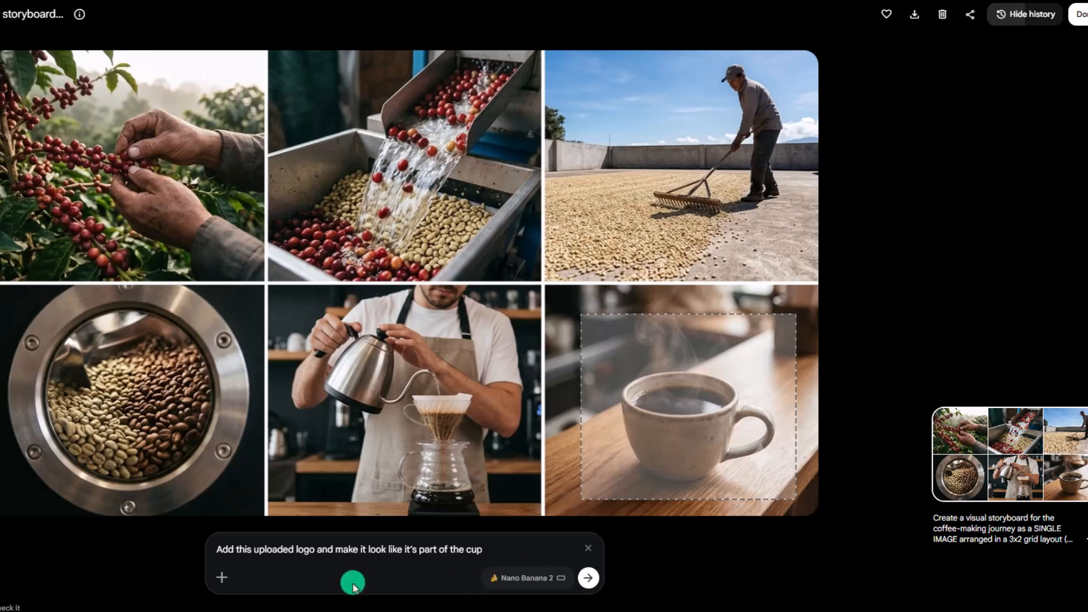
pyautogui.click(223, 577)
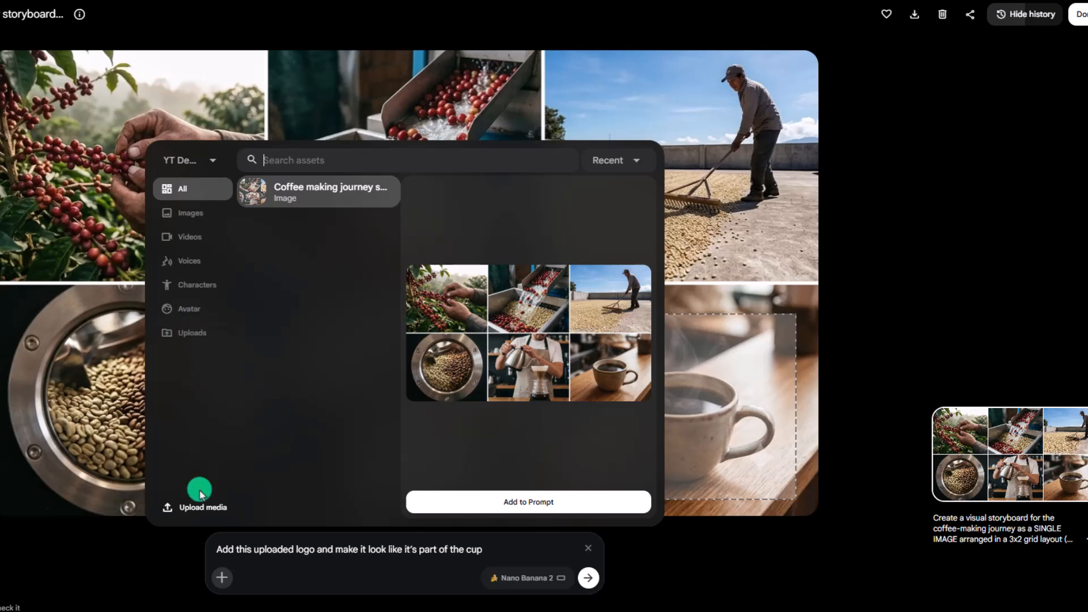
pyautogui.click(204, 508)
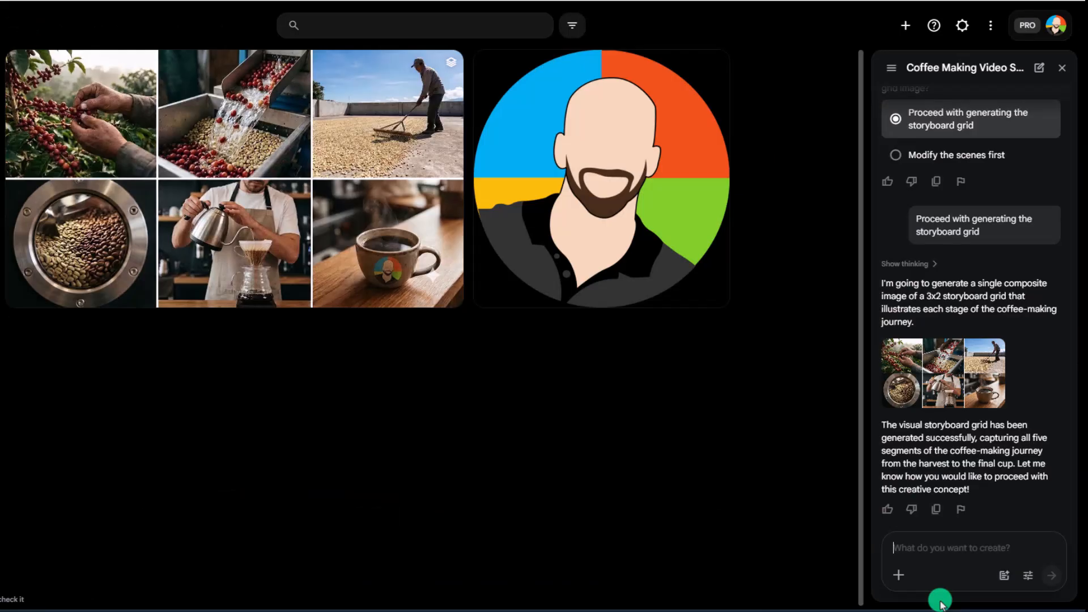
# Tell the assistant to go ahead and create the clips, and approve the five video generations.
pyautogui.write('Ok, everything looks good, go ahead and create the clips')
pyautogui.click(1051, 575)
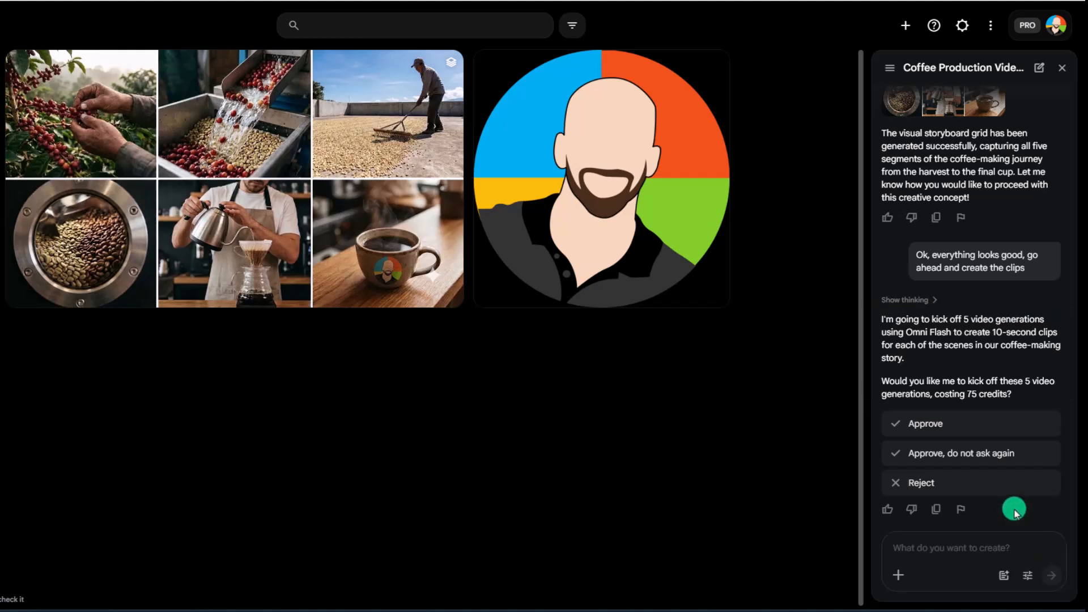
pyautogui.click(901, 423)
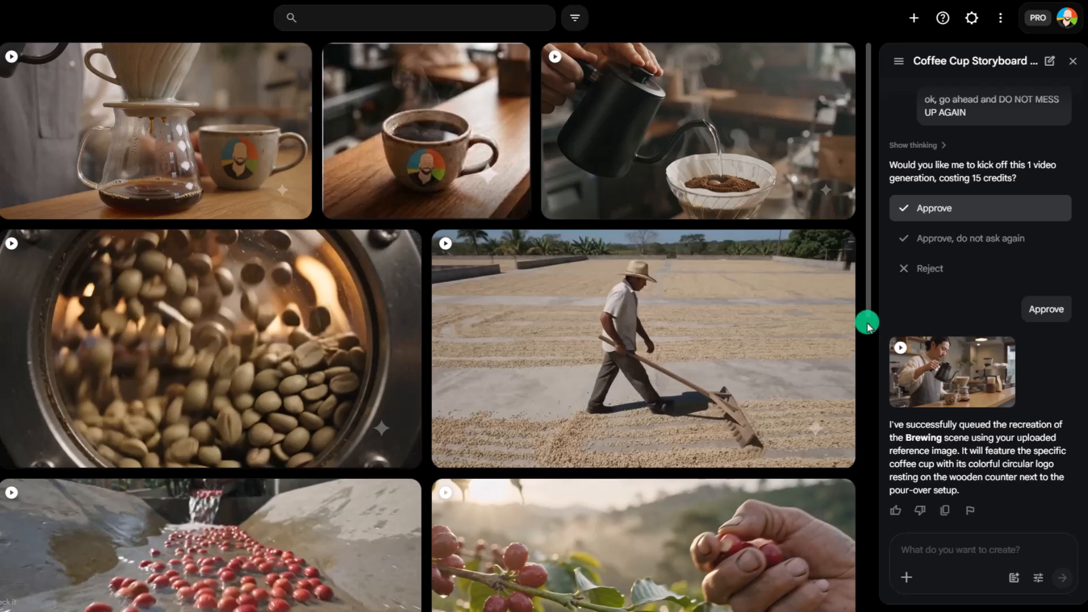
# Open the roaster clip and trim its end to about 8 seconds.
pyautogui.moveTo(869, 308); pyautogui.dragTo(872, 385)
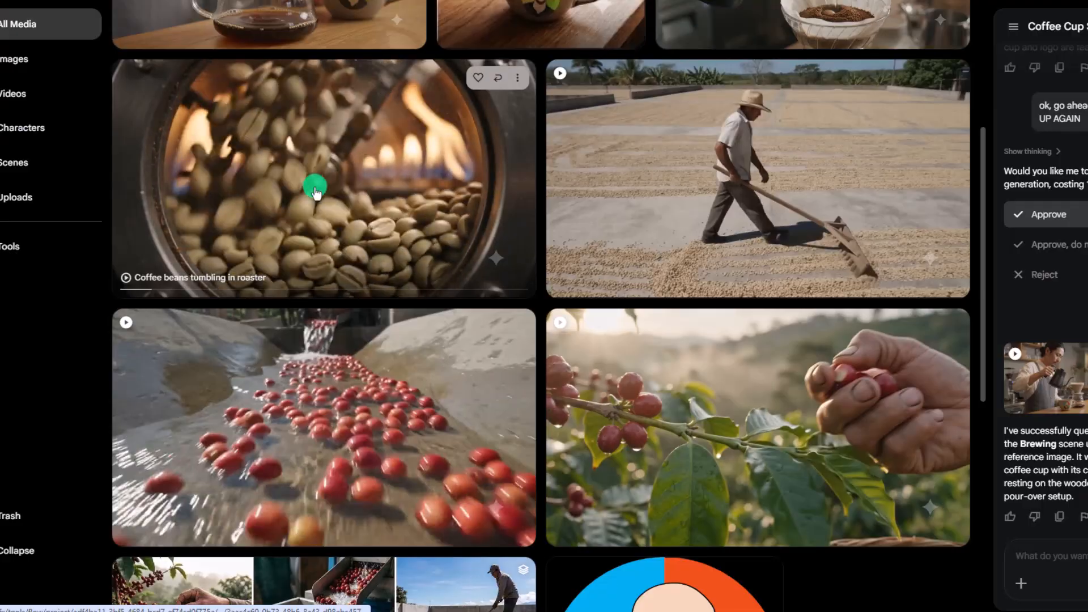
pyautogui.click(207, 199)
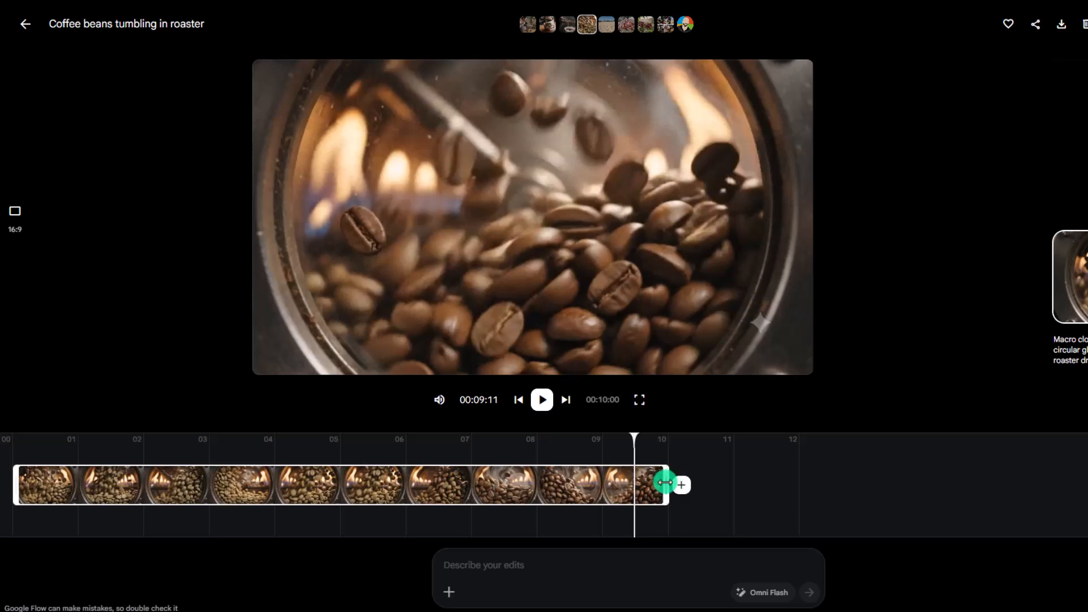
pyautogui.moveTo(665, 481); pyautogui.dragTo(589, 483)
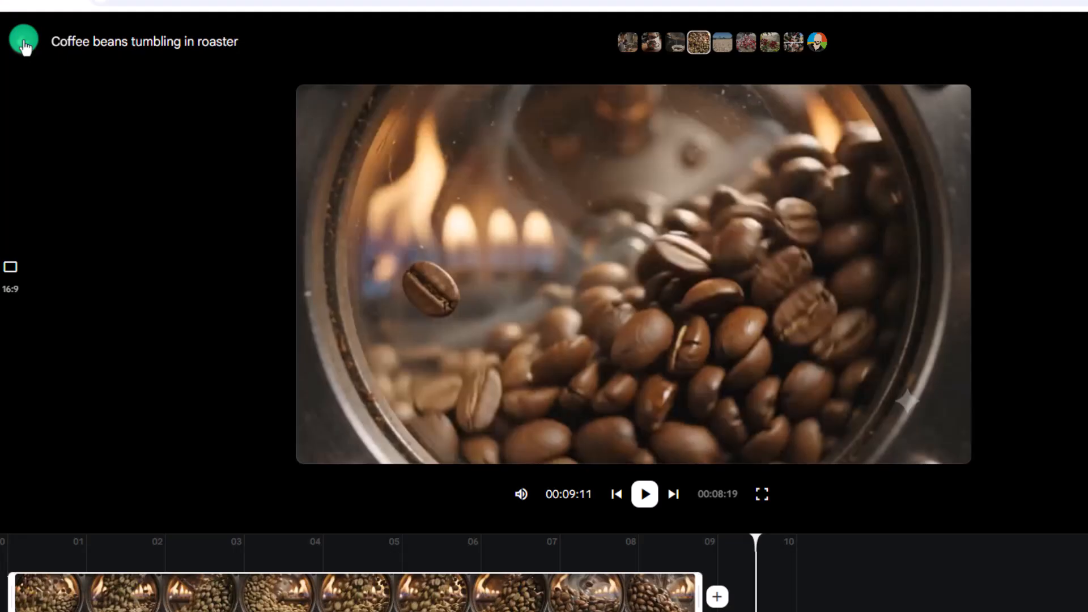
pyautogui.click(17, 24)
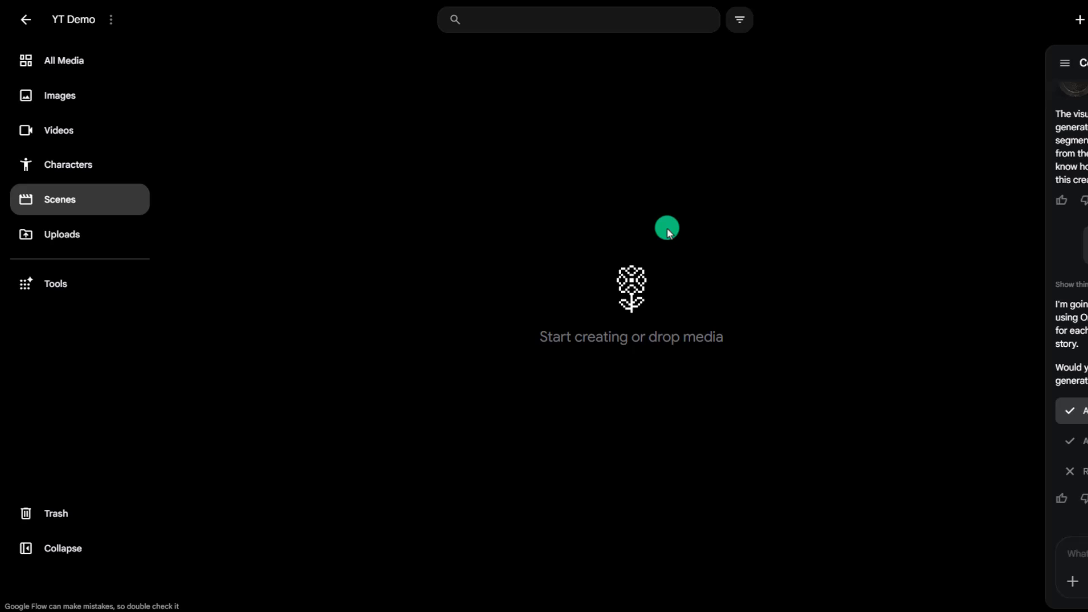
# Create a new scene in the project's Scenes section.
pyautogui.rightClick(667, 229)
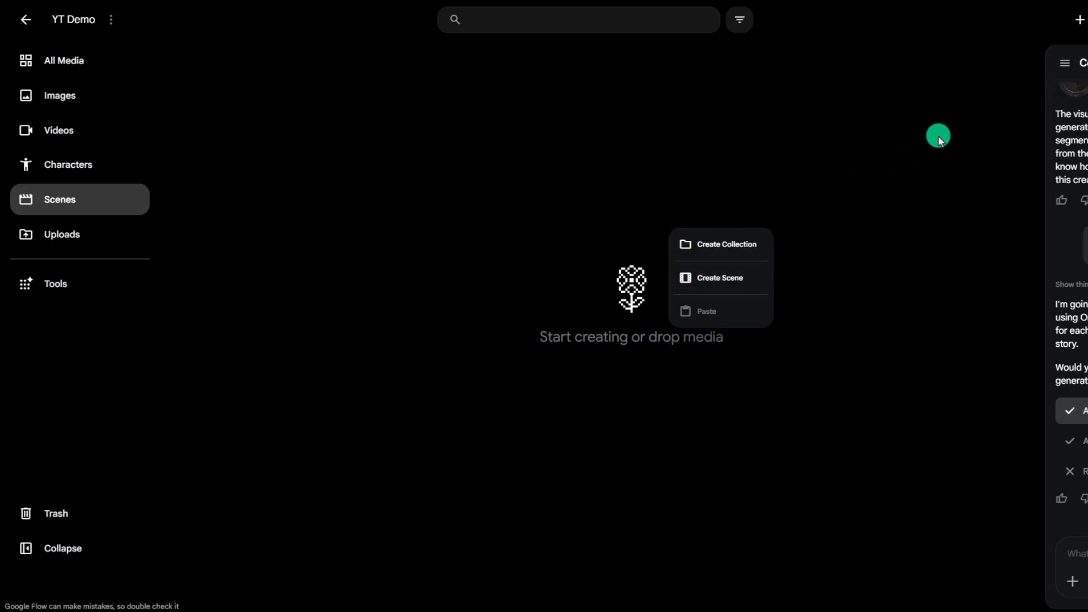
pyautogui.click(1080, 20)
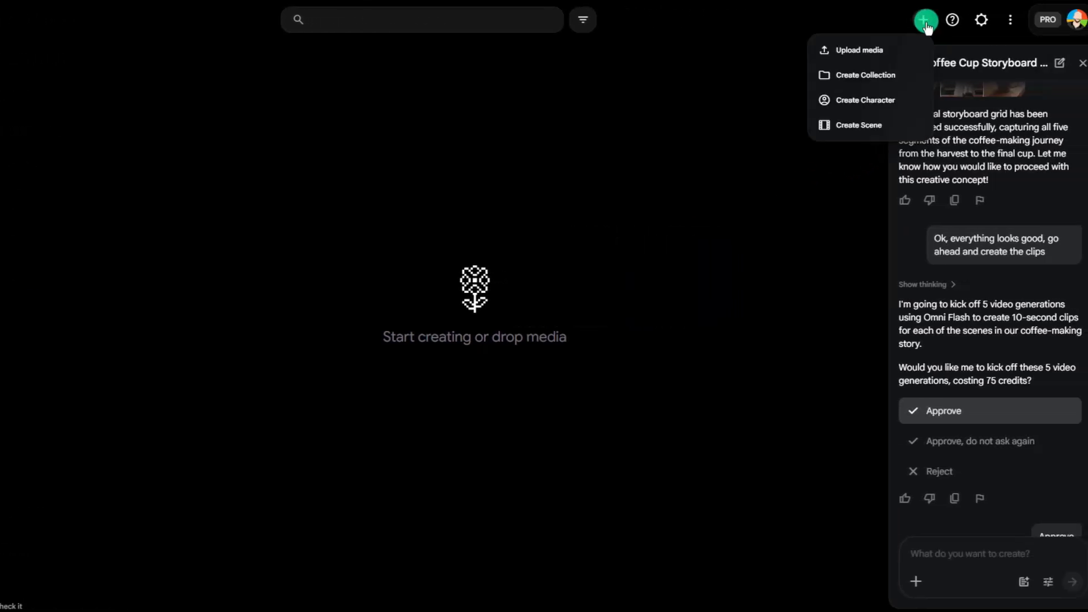
pyautogui.click(853, 129)
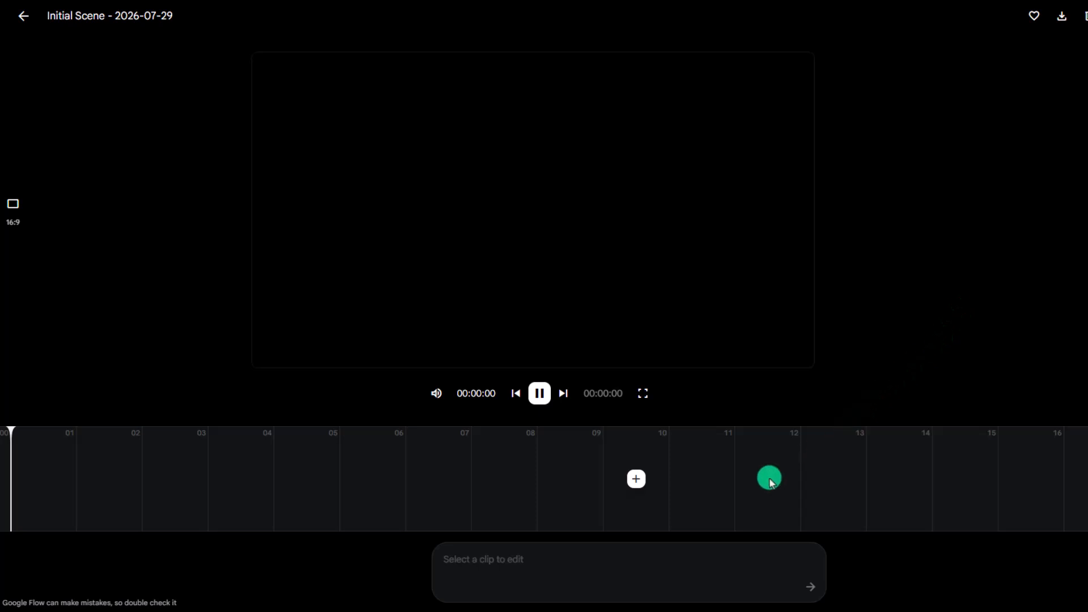
# Add the 'Hands plucking coffee cherries' clip from the project assets to the scene timeline.
pyautogui.click(637, 480)
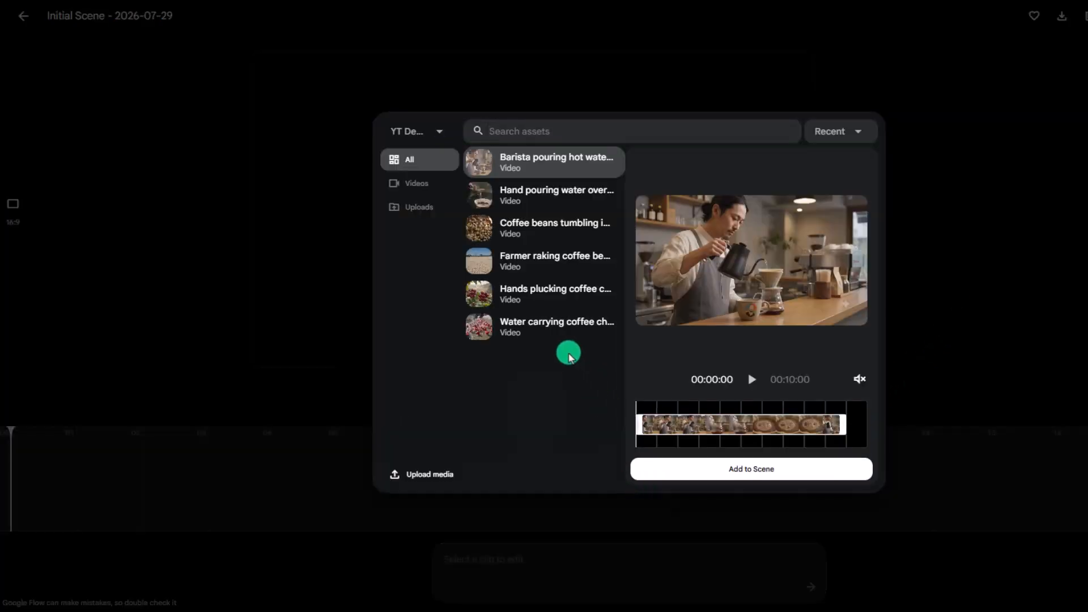
pyautogui.click(521, 292)
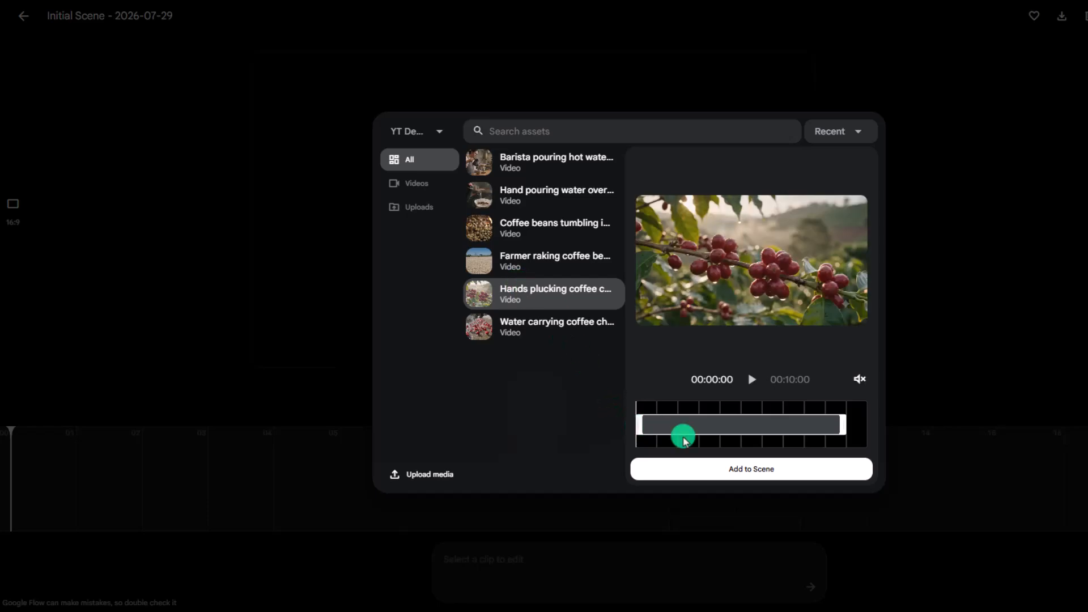
pyautogui.click(714, 468)
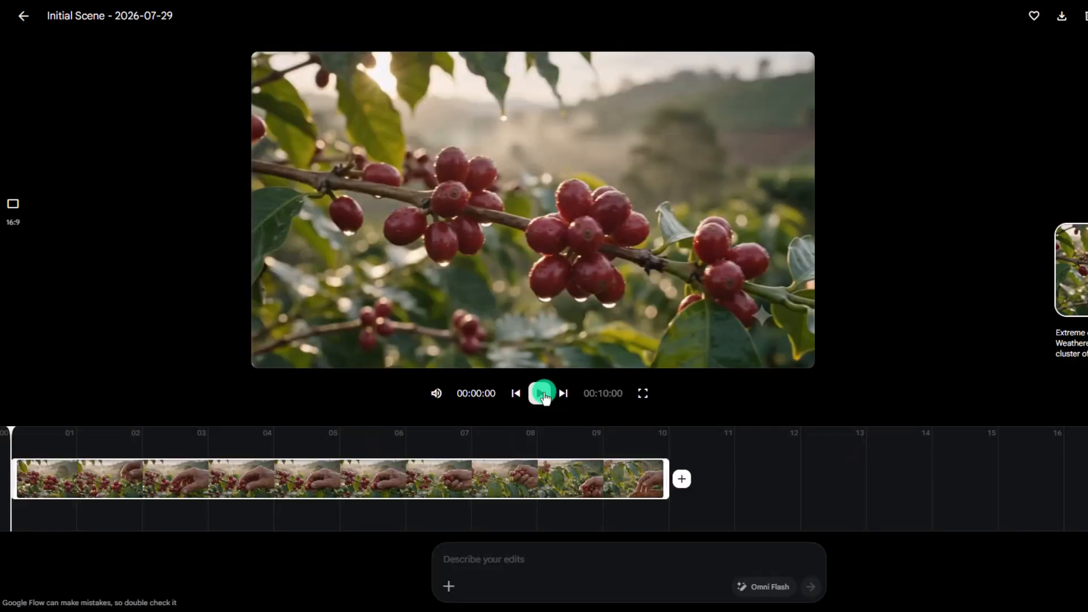
# Play back the assembled coffee scene in the preview, then download the scene.
pyautogui.click(543, 393)
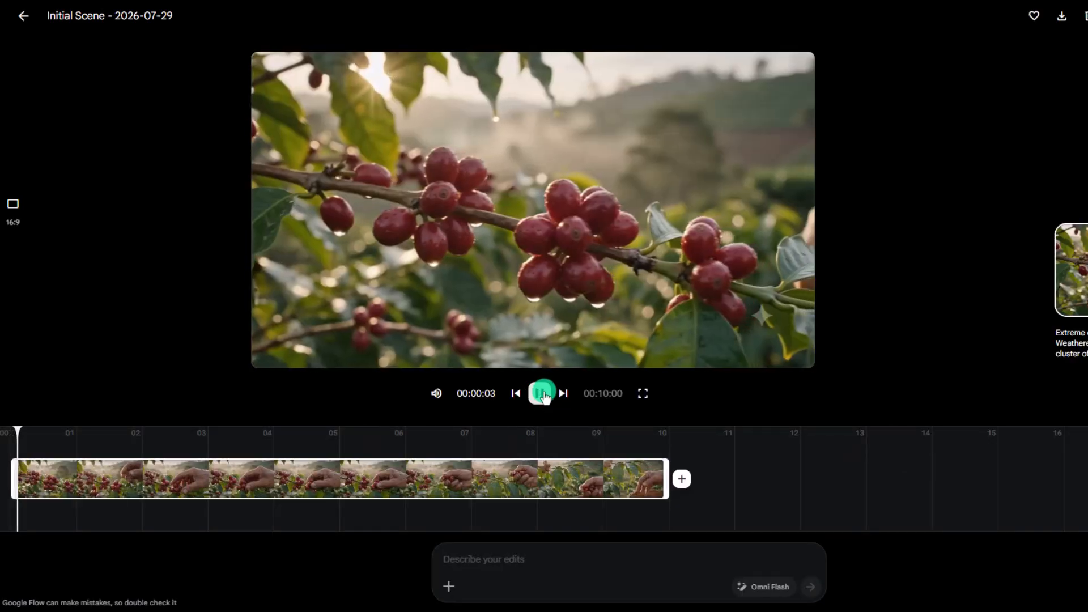
pyautogui.moveTo(658, 479)
pyautogui.mouseDown()
pyautogui.moveTo(595, 479)
pyautogui.moveTo(667, 479)
pyautogui.mouseUp()
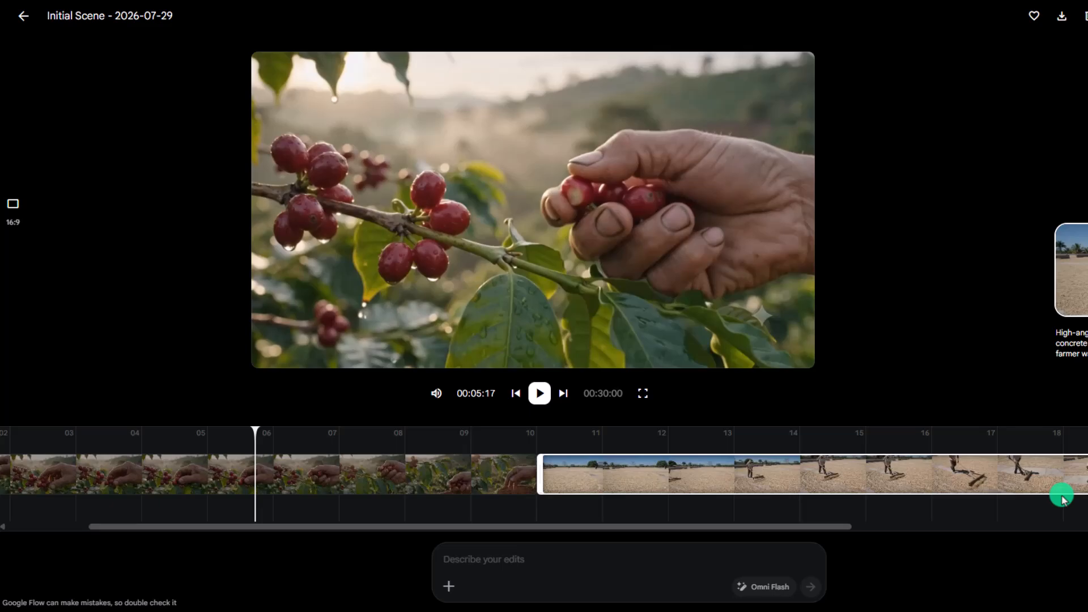
pyautogui.hscroll(5, 1061, 495)
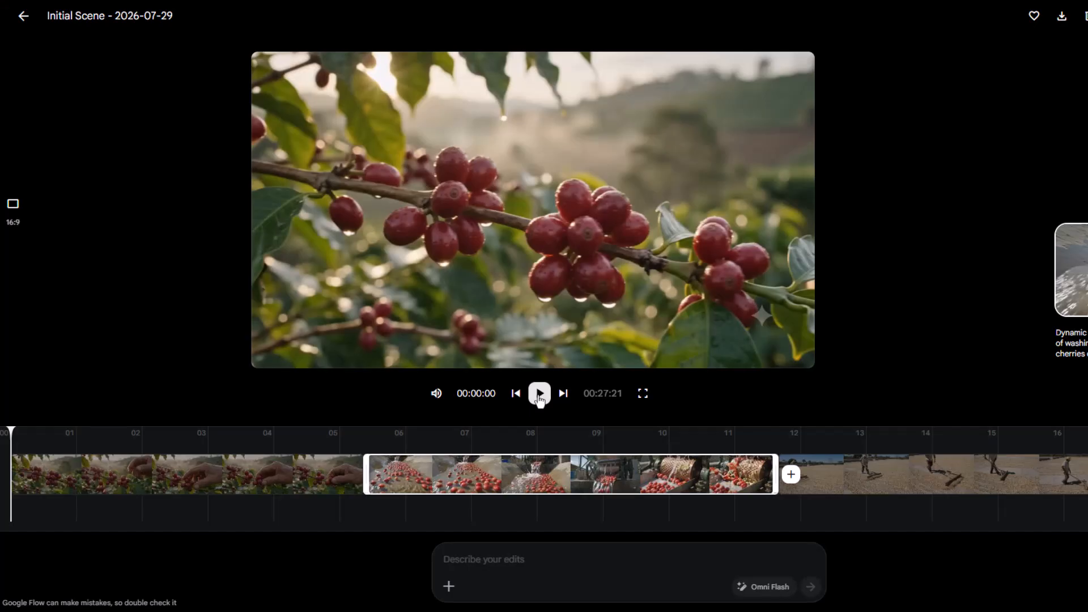
pyautogui.click(538, 396)
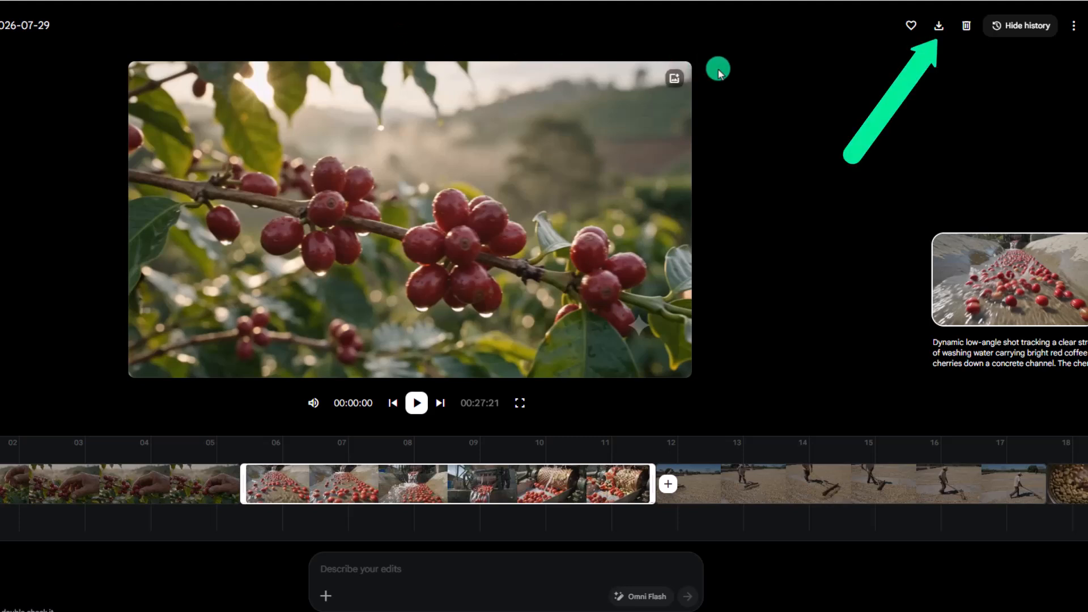
pyautogui.click(940, 26)
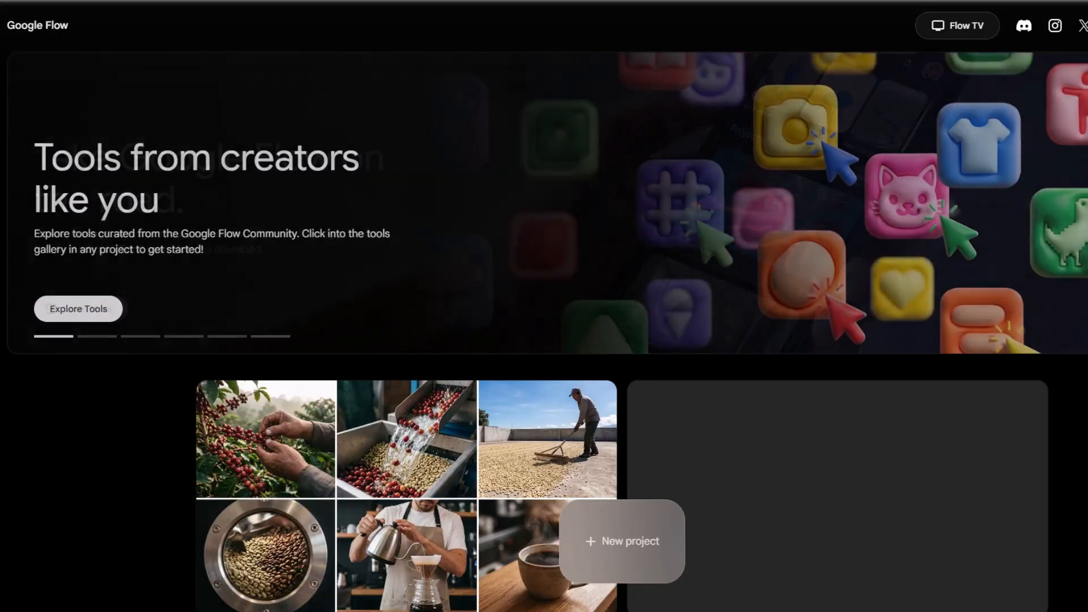
# Create a new project and open its Characters section to start a new character.
pyautogui.click(626, 546)
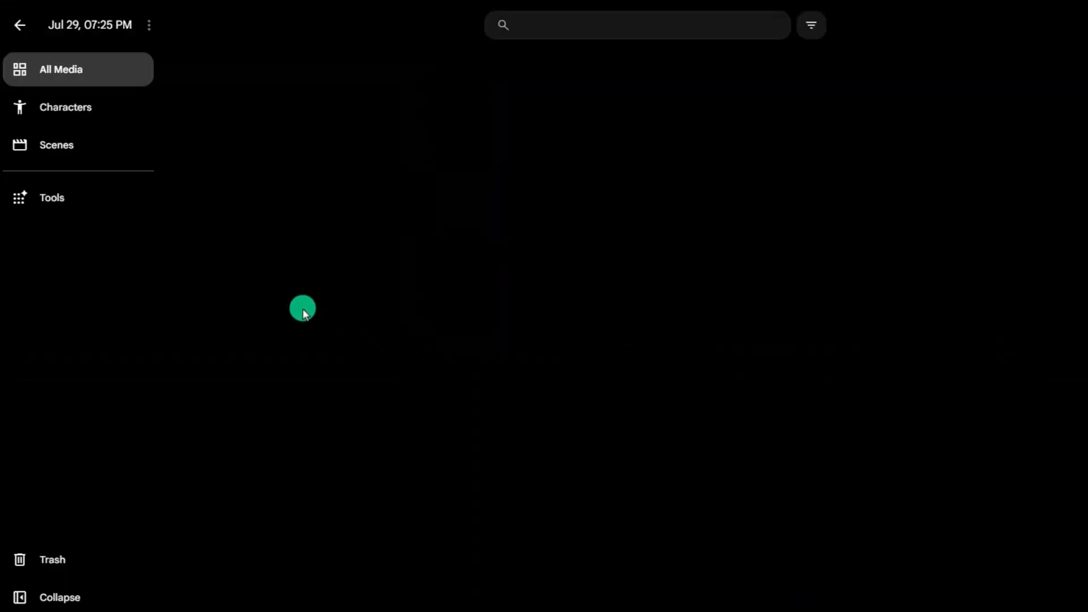
pyautogui.click(74, 111)
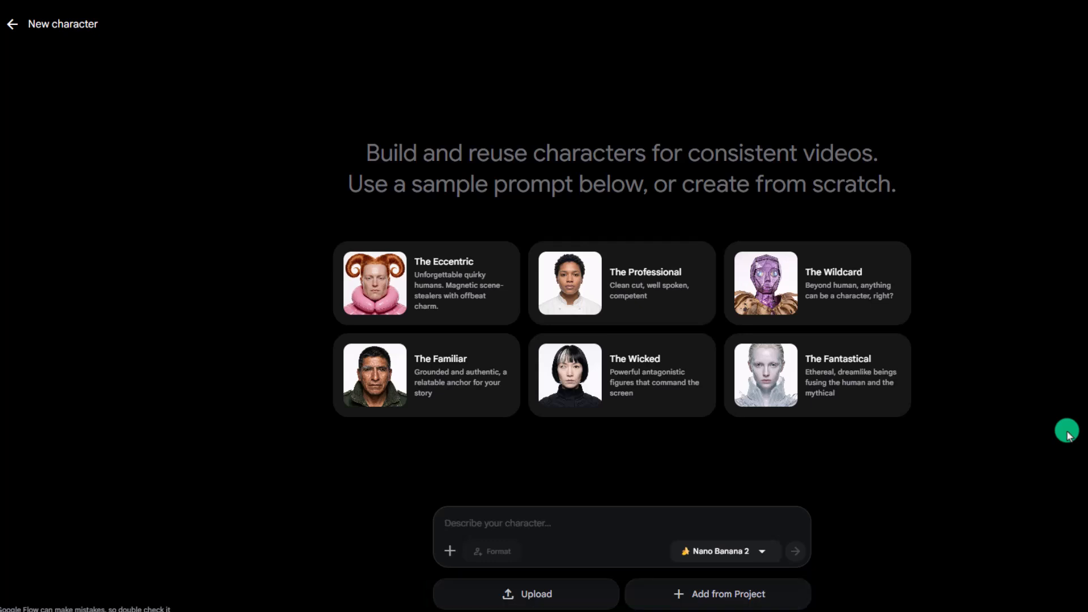
# Paste the bald, bearded host character description and upload the character's portrait image.
pyautogui.write('Bald, middle-aged man with a full, well-groomed dark brown beard and matching thick eyebrows. Warm, tan skin tone. Broad, genuine smile showing top teeth, friendly and approachable expression with slight smile lines/creases around the eyes and forehead. Medium build, average height. Wearing a brown blazer/sport coat over a light blue button-down collared shirt, top button undone, no tie. Casual-professional "approachable expert" styling. Holding a plain white ceramic coffee mug in his right hand at chest height, filled with black coffee, visible steam rising,  his signature prop. Pose: facing camera, relaxed stance, one hand holding the mug near his chest. Rendered in a semi-realistic illustrated/vector style (clean linework, soft cel-shaded coloring), isolated on transparent/black background, designed as a cutout host character rather than a photo. Personality read from the image: warm, welcoming, a bit of a "coffee-loving mentor" energy, good fit for a friendly host/explainer role.')
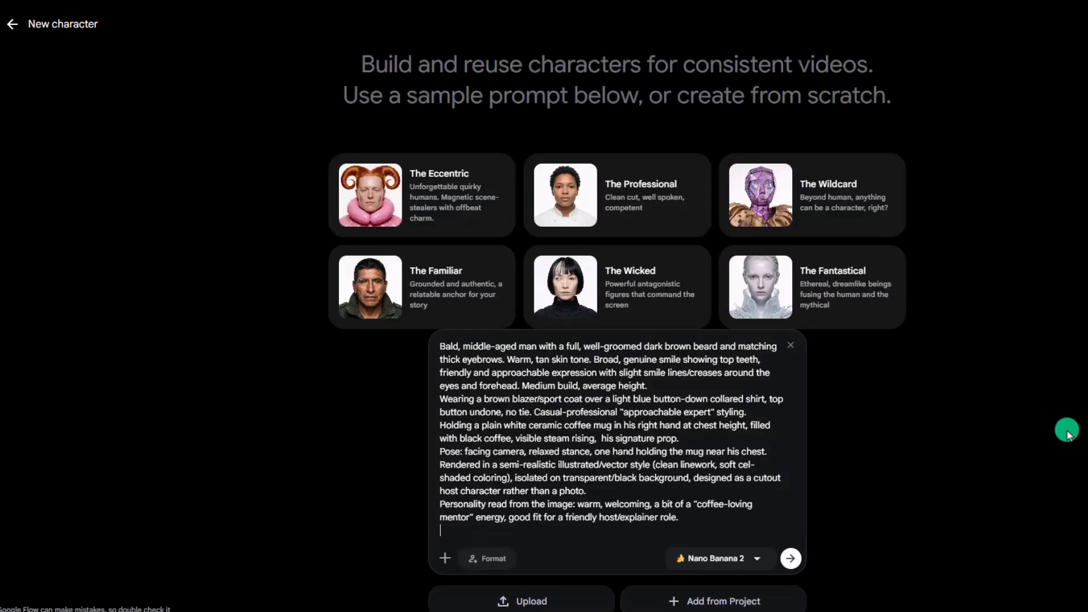
pyautogui.click(550, 603)
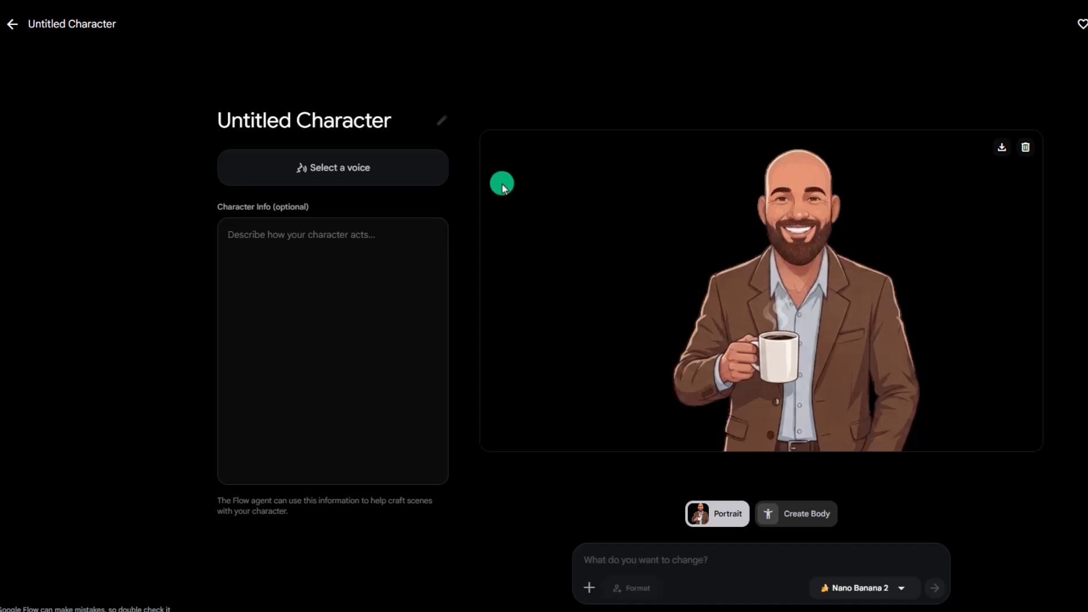
# Rename the character as Prof Cubs.
pyautogui.click(442, 120)
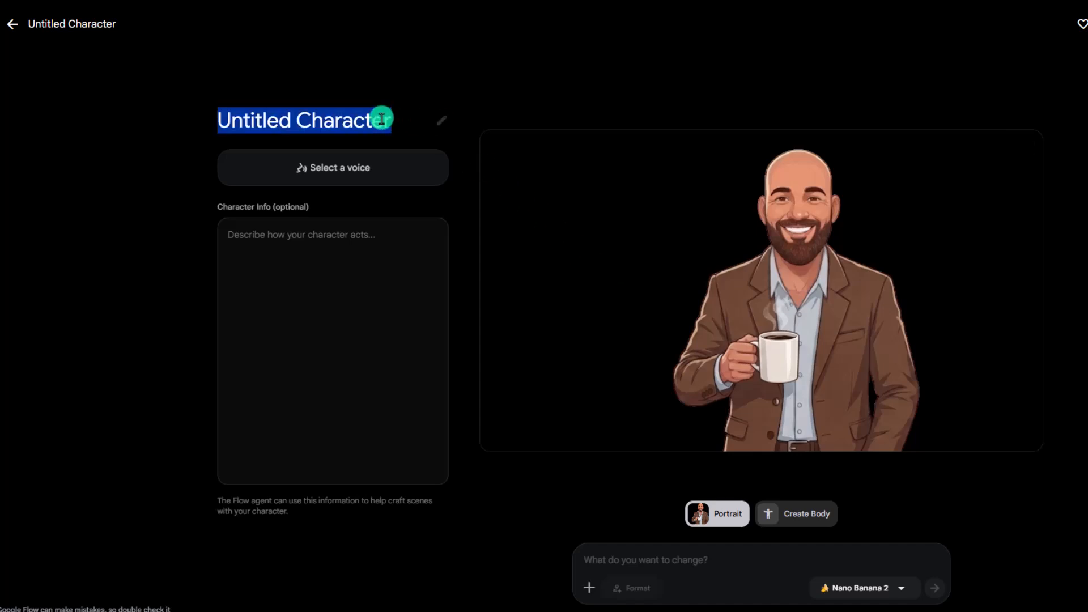
pyautogui.write('Prof Cubs')
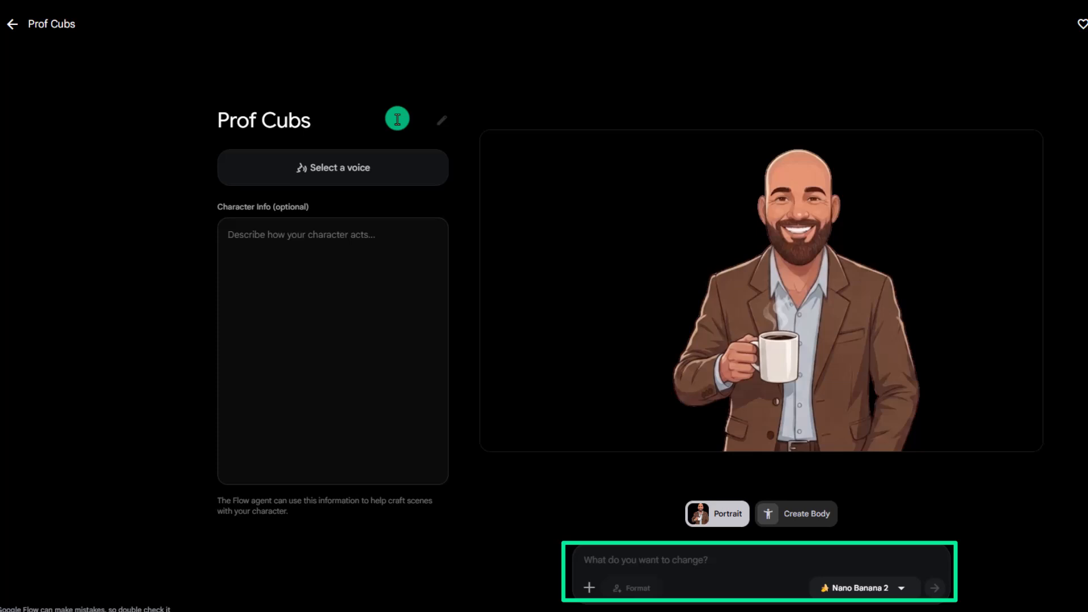
# Assign the Sadaltager voice to the character and return to the project.
pyautogui.click(387, 179)
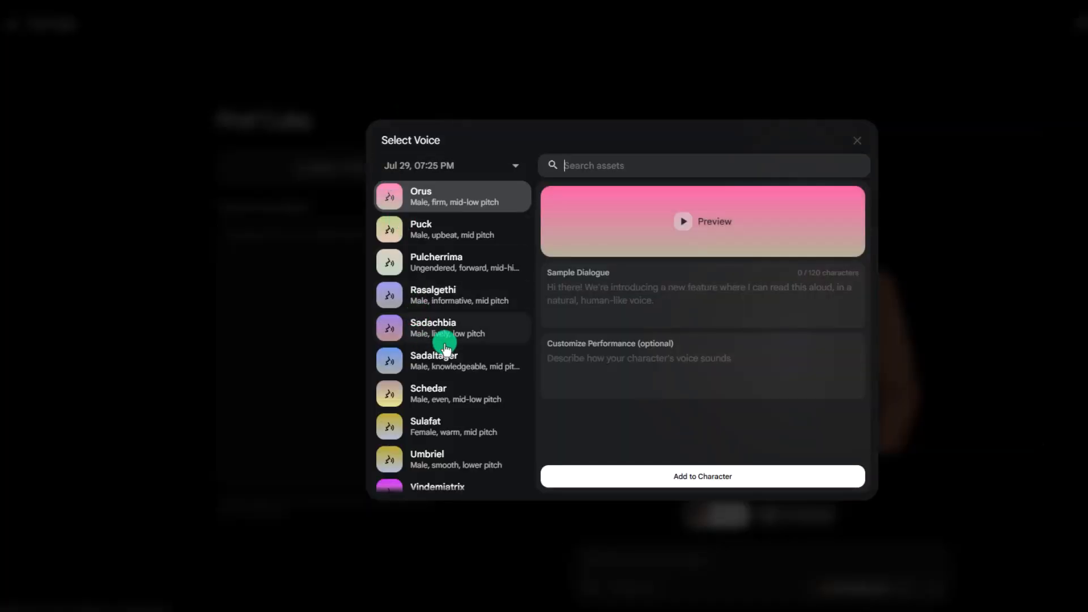
pyautogui.click(444, 362)
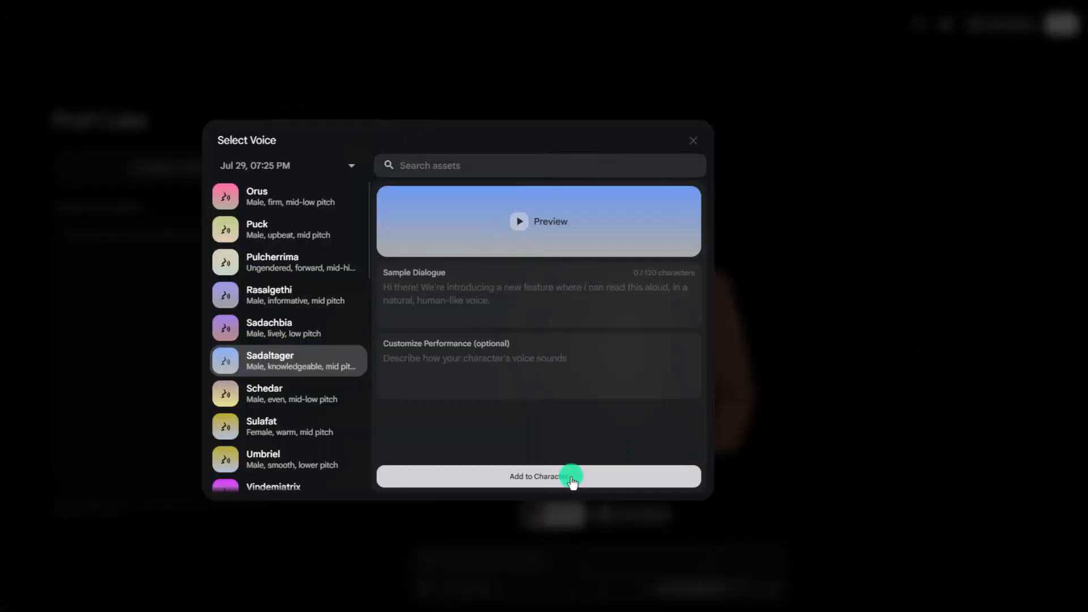
pyautogui.click(735, 478)
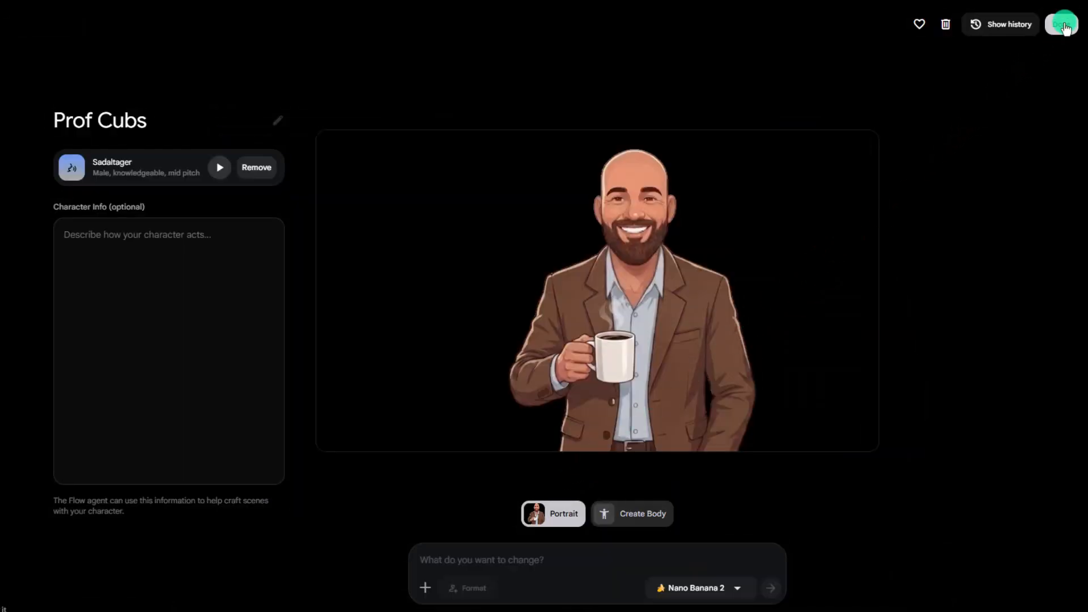
pyautogui.click(1065, 26)
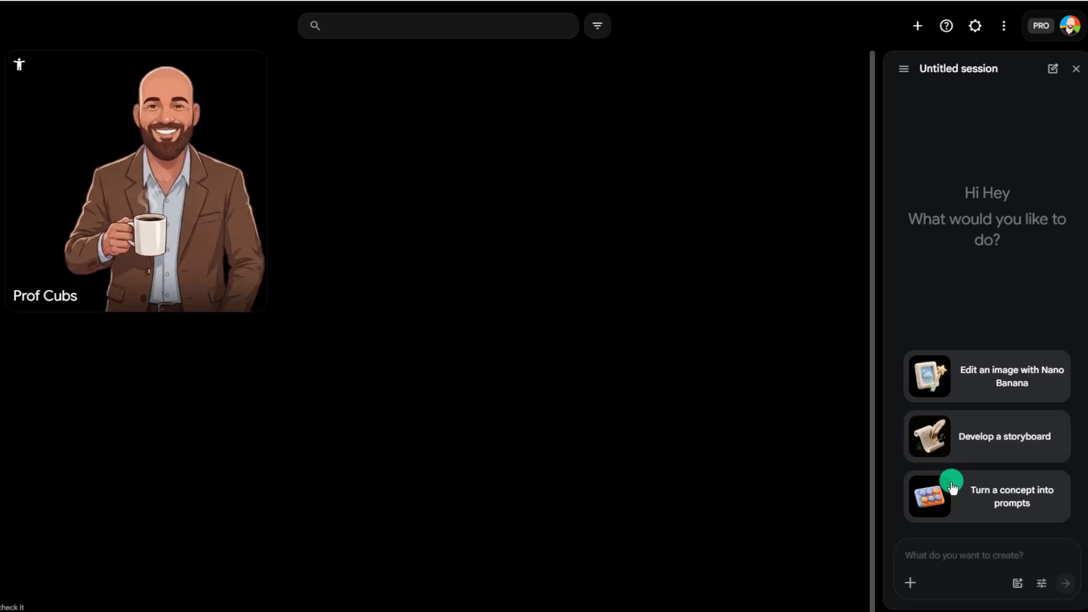
# Ask the assistant to create a 3 segment video about how coffee is made using the Prof Cubs character.
pyautogui.click(913, 557)
pyautogui.write('create a 3 segment video about how coffee is made, and make sure to use')
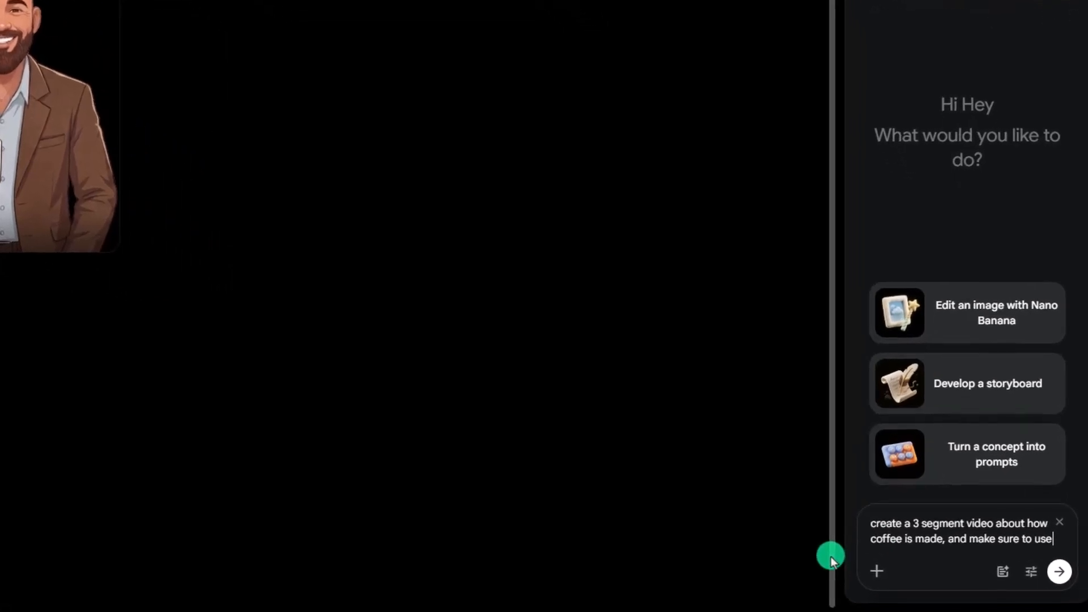
pyautogui.write(' @')
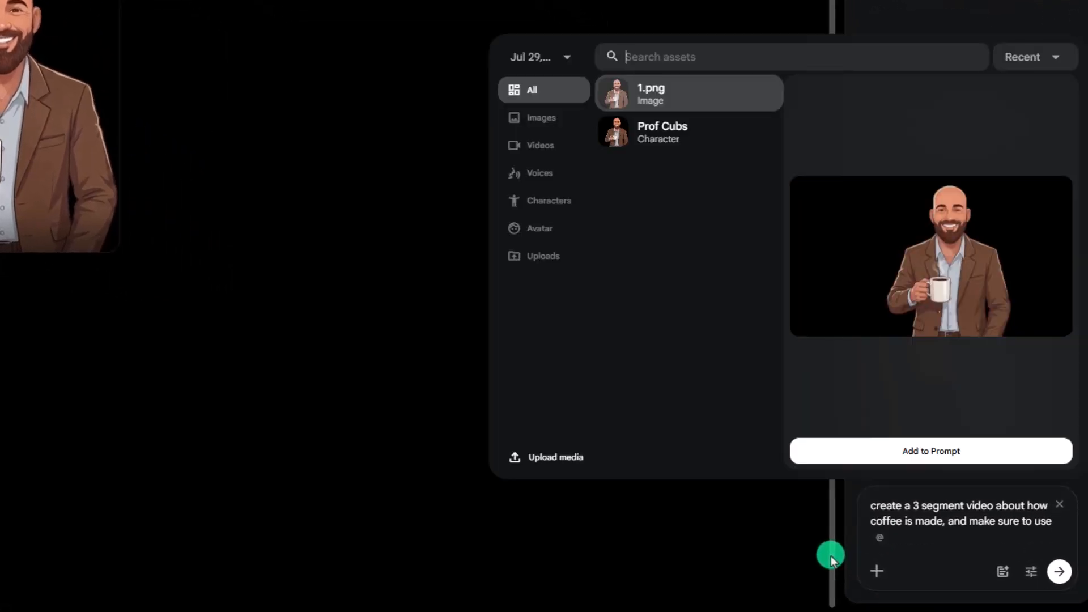
pyautogui.click(669, 153)
pyautogui.click(932, 453)
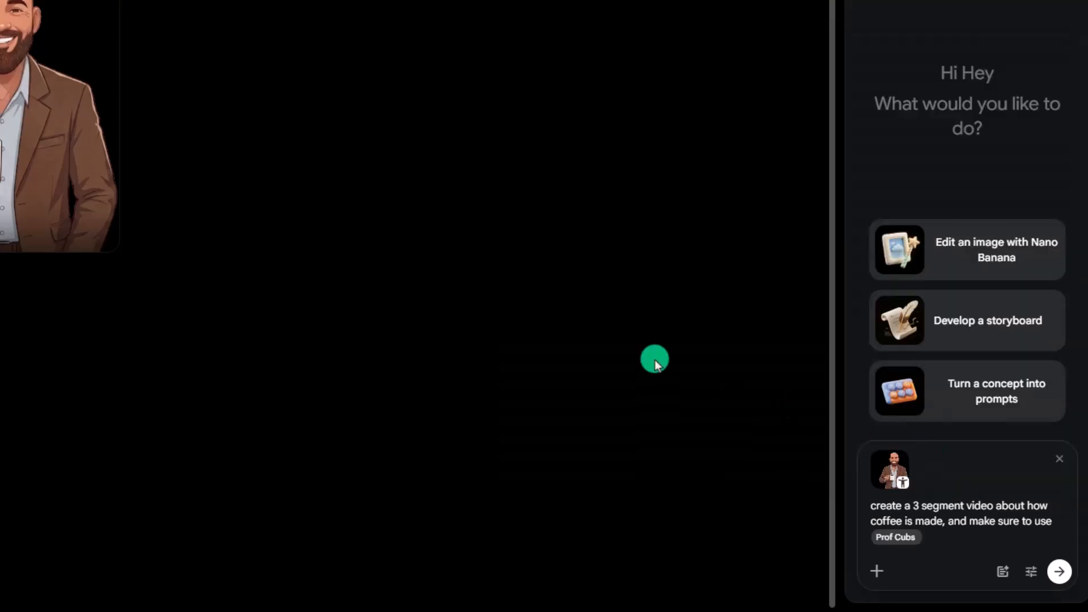
pyautogui.write('in the video')
pyautogui.click(1059, 571)
# Tell the assistant to storyboard it first.
pyautogui.click(877, 539)
pyautogui.write('storyboard it first')
pyautogui.press('Return')
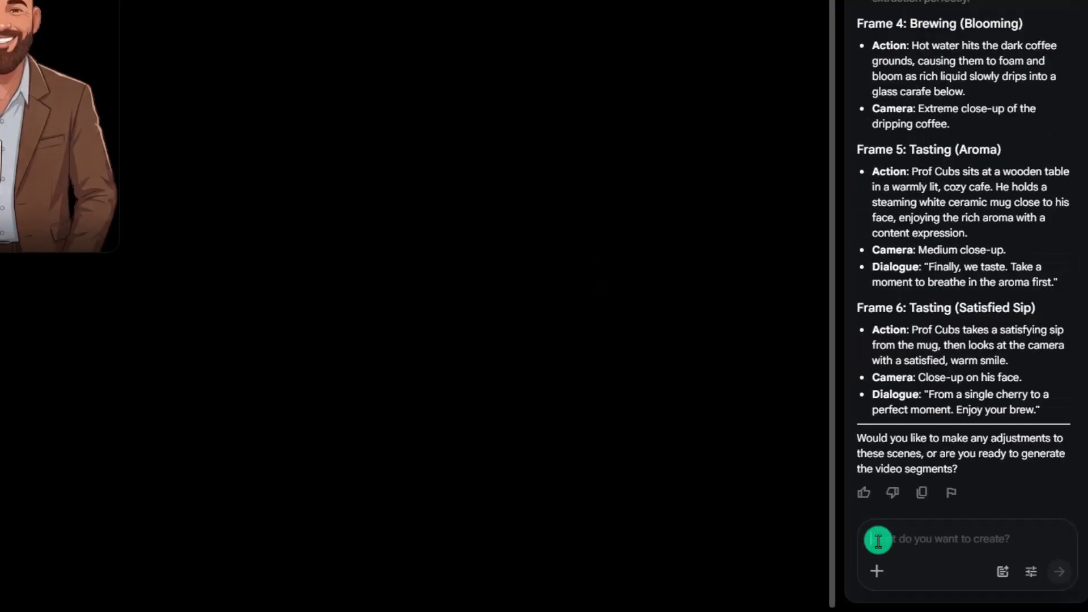